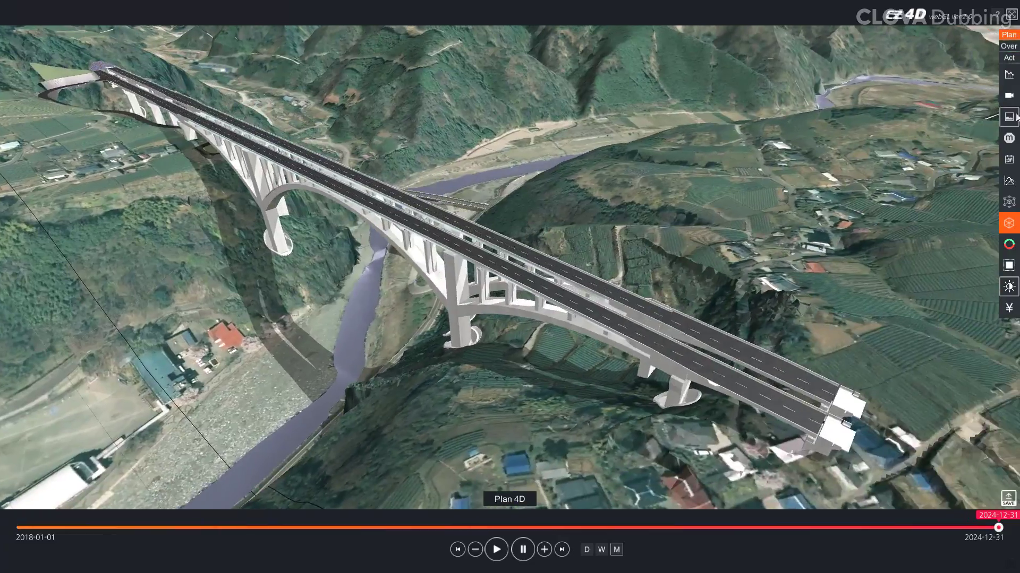
Tour the saved bridge viewpoints Road_View#1, Road_View#2, A2_View and A1_View.
click(885, 107)
click(996, 165)
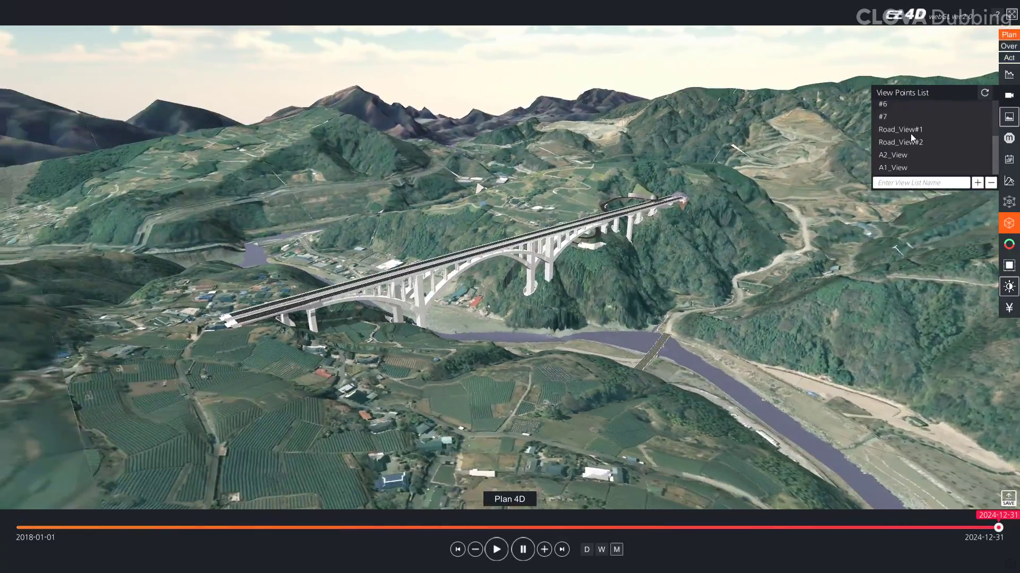
click(910, 133)
click(909, 141)
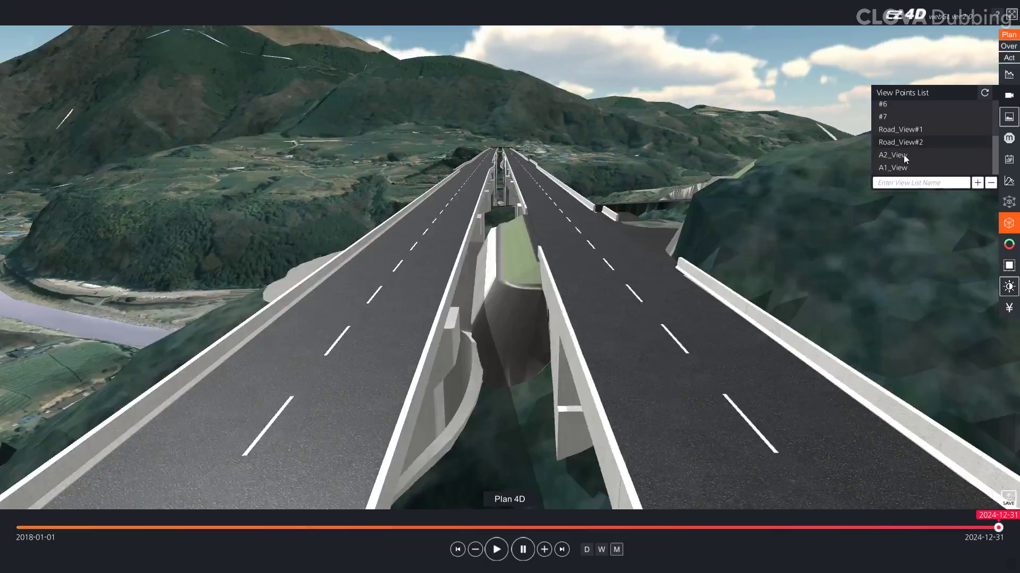
click(904, 155)
click(898, 167)
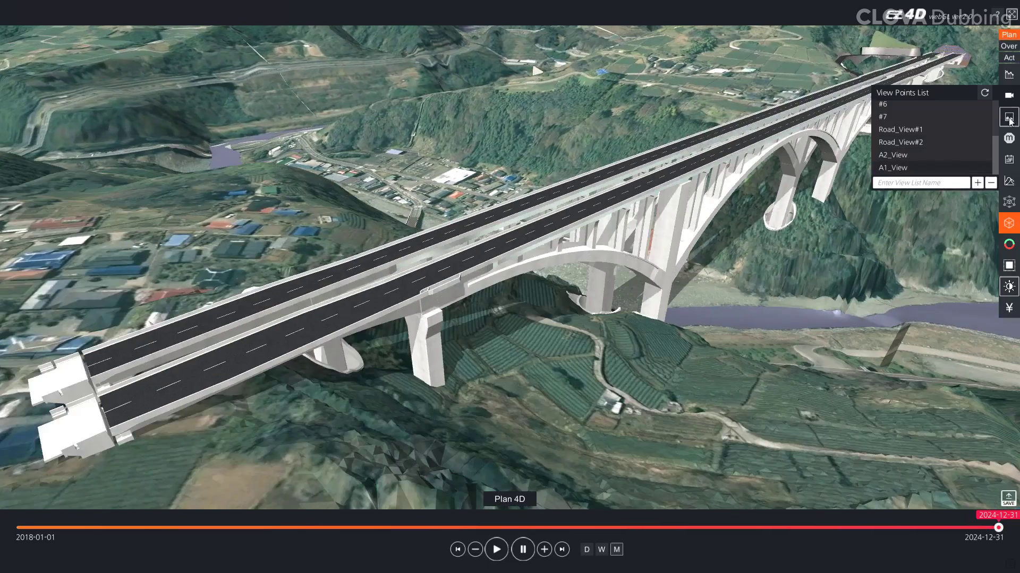
Check WBS schedule and ¥ costs for A1橋台 and 下り線, then close the cost table.
click(1008, 204)
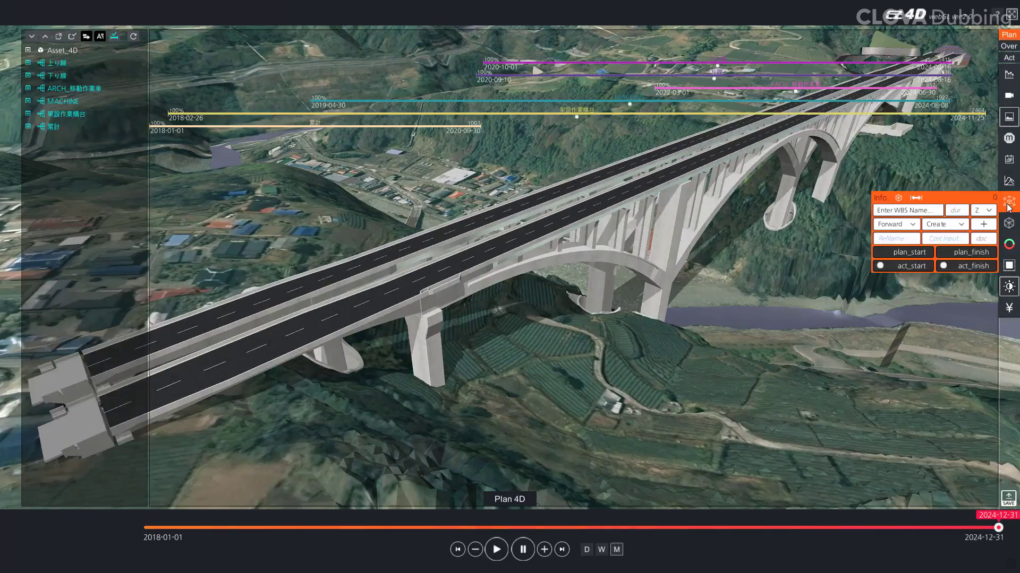
click(1009, 308)
click(32, 37)
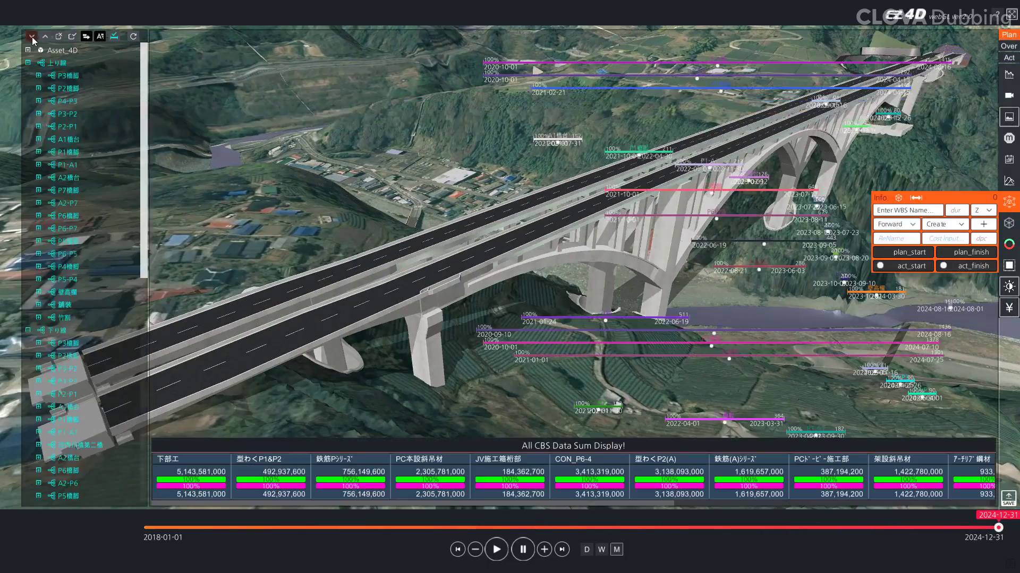
mouse_move(142, 95)
mouse_down()
mouse_move(141, 143)
mouse_move(140, 98)
mouse_up()
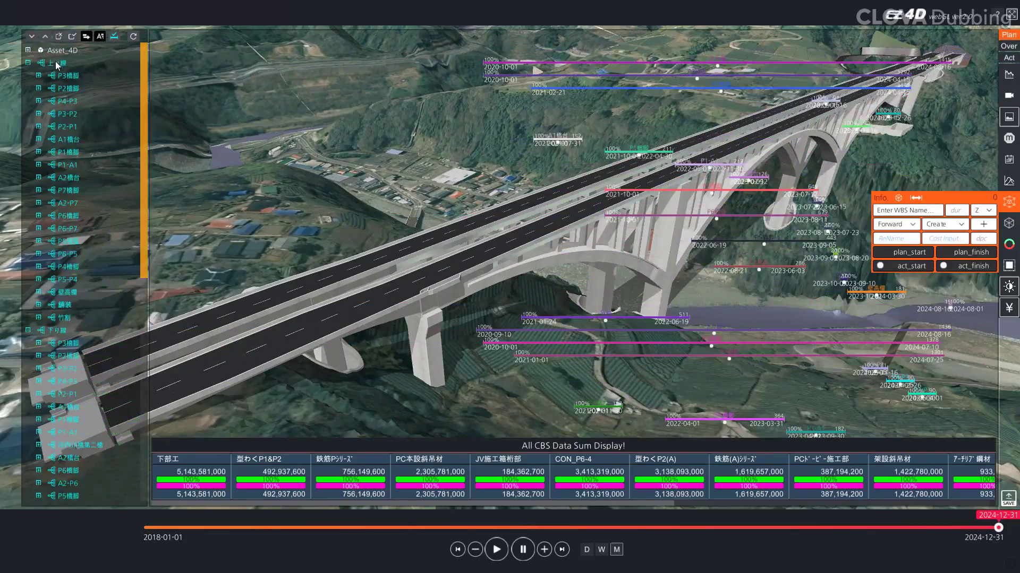
click(57, 63)
click(74, 141)
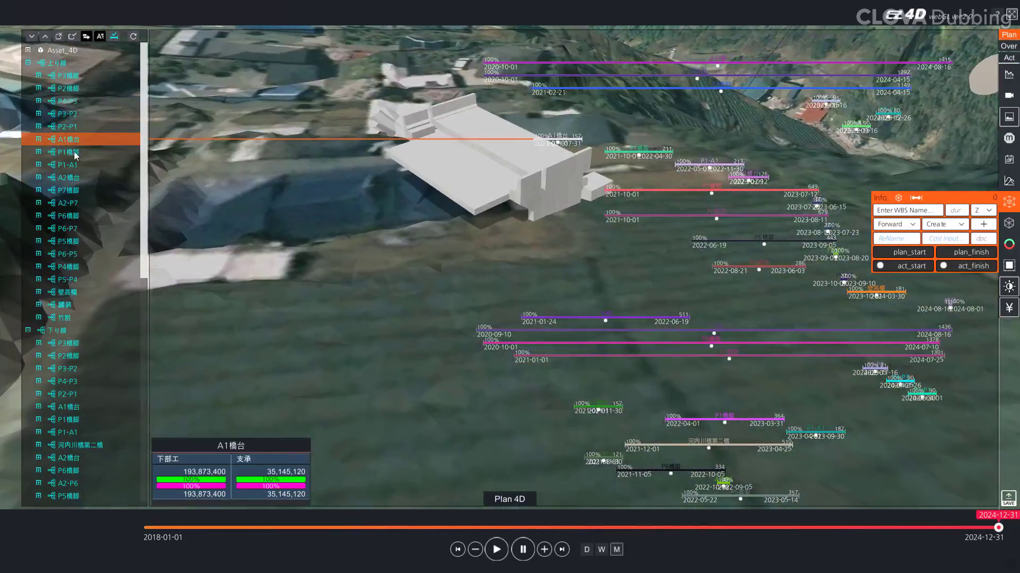
click(57, 330)
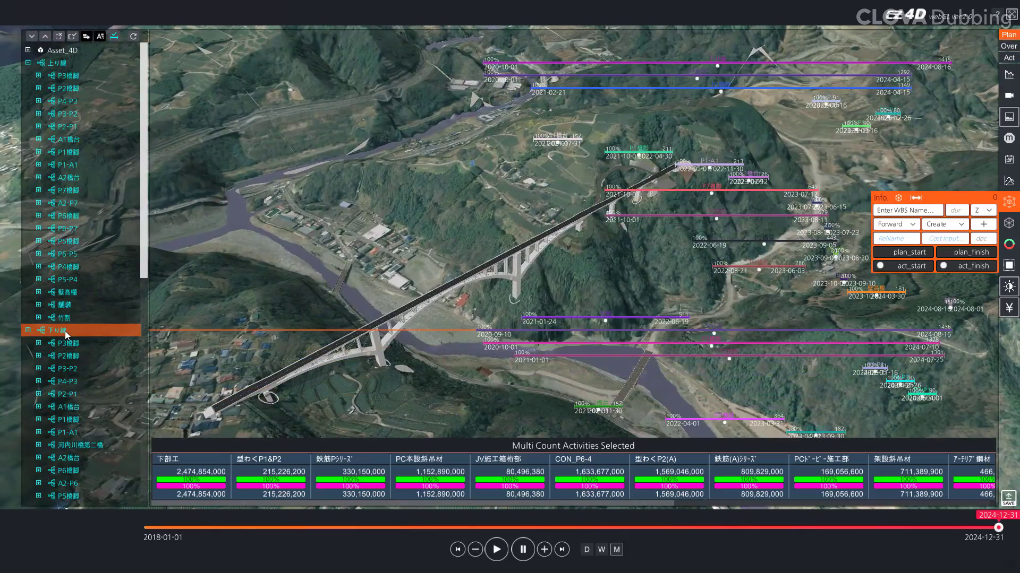
click(1013, 311)
Hide the schedule panels and turn on plan-versus-actual comparison at an earlier stage.
click(1008, 224)
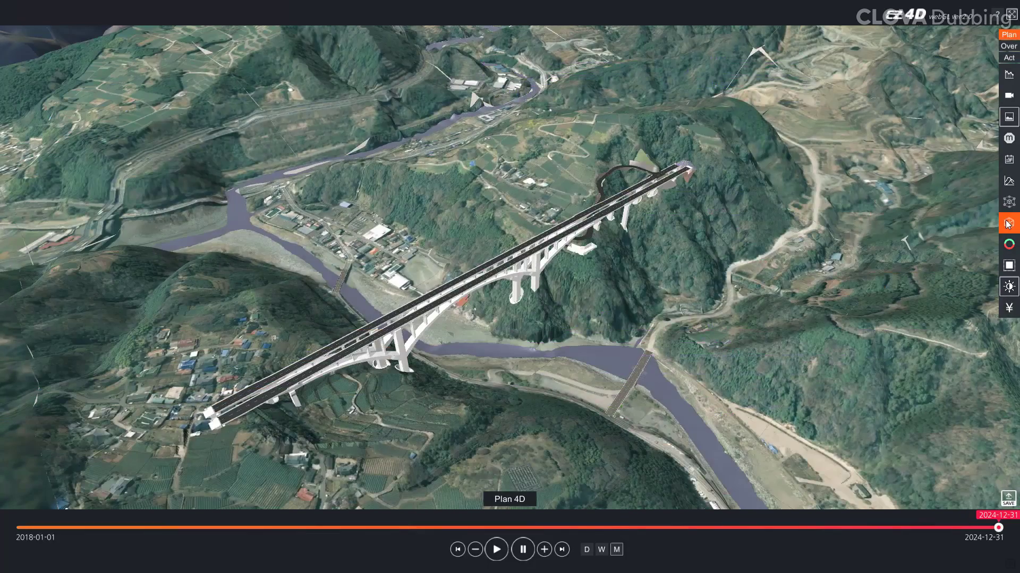
click(1009, 58)
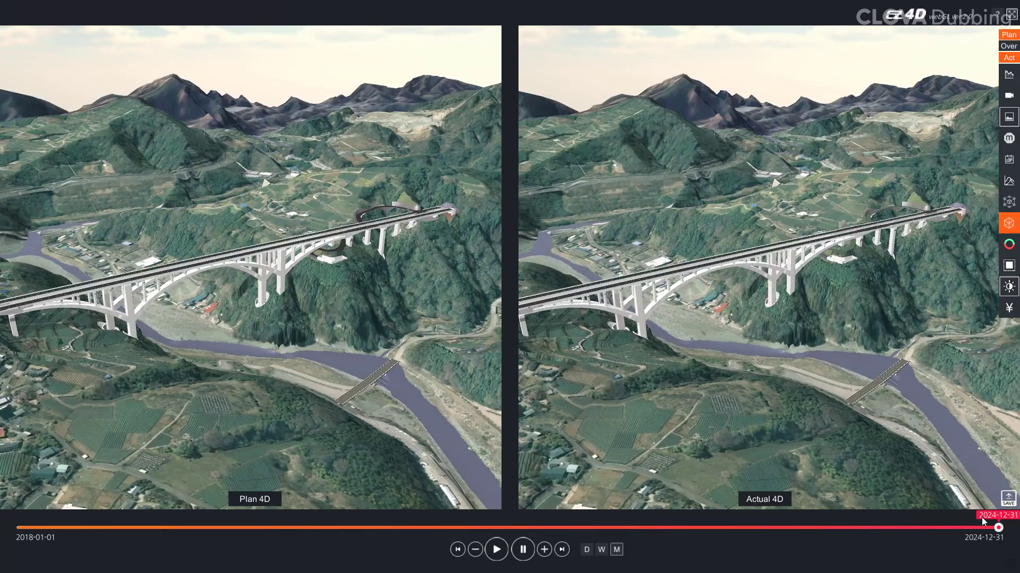
mouse_move(998, 528)
mouse_down()
mouse_move(605, 528)
mouse_move(775, 511)
mouse_up()
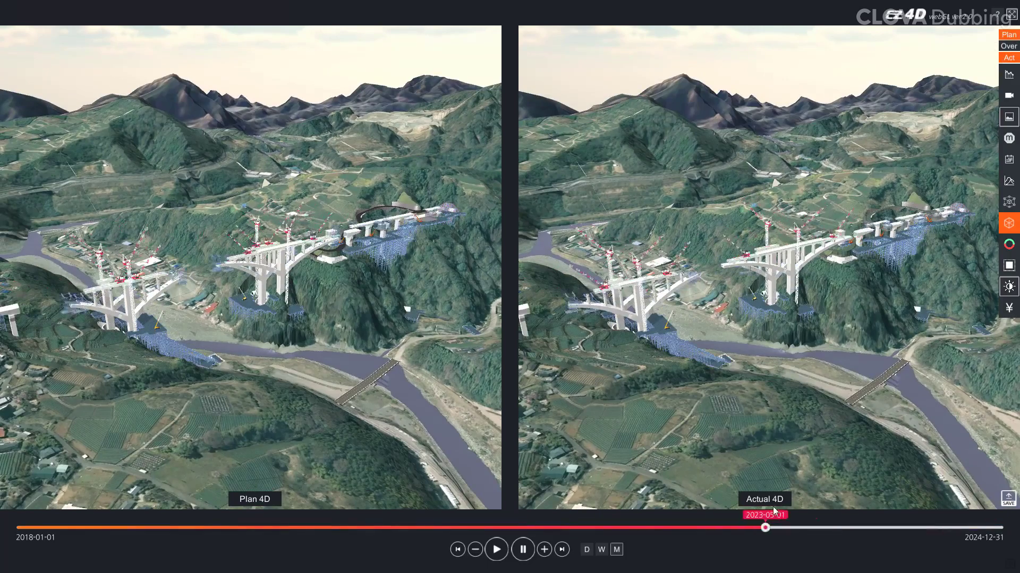
Overlay plan and actual, sweep the divider, set 2021-11-05 and overlay the drone photo.
click(1008, 46)
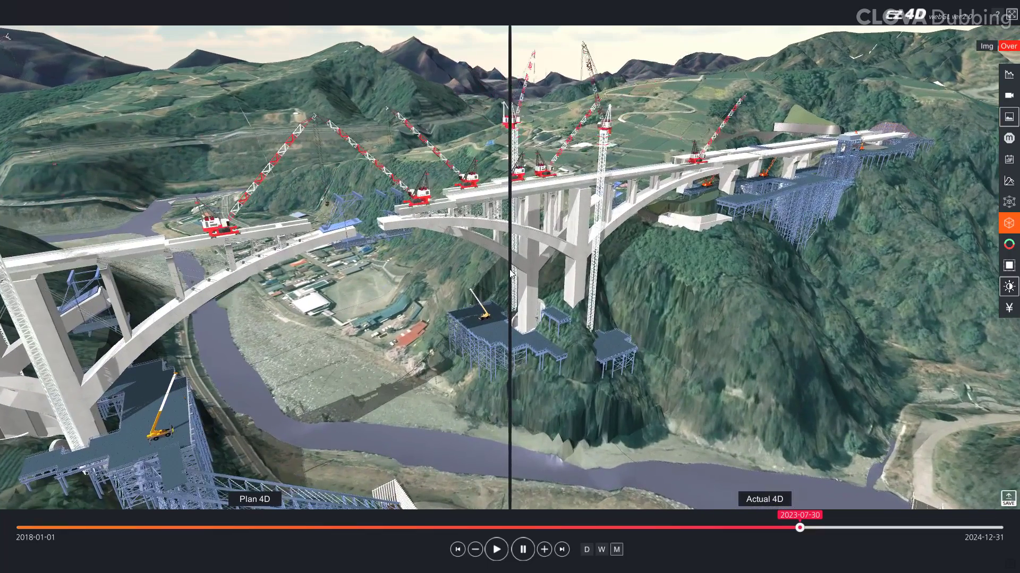
drag(514, 260, 893, 260)
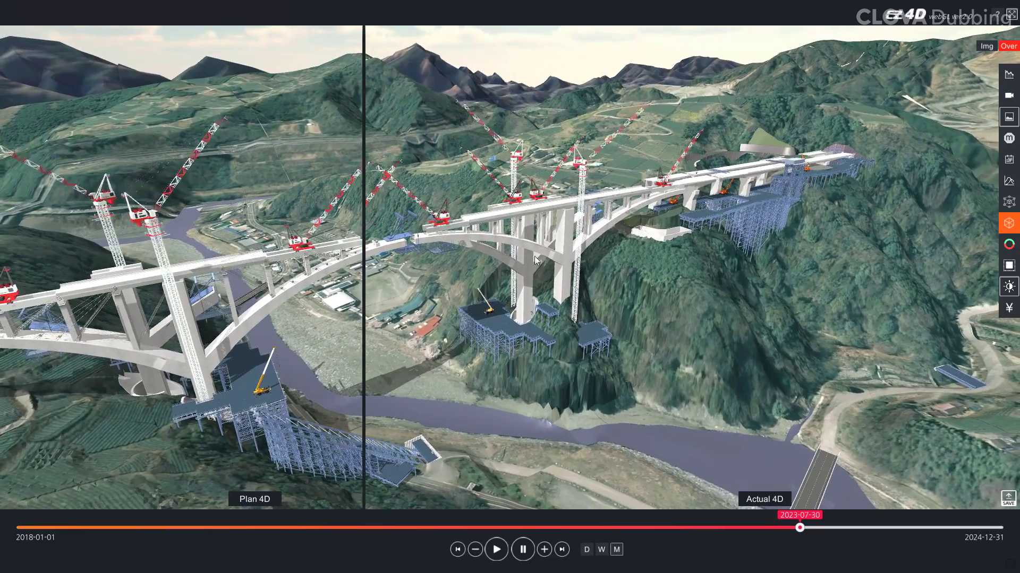
mouse_move(397, 330)
mouse_down()
mouse_move(832, 301)
mouse_move(271, 298)
mouse_move(514, 295)
mouse_up()
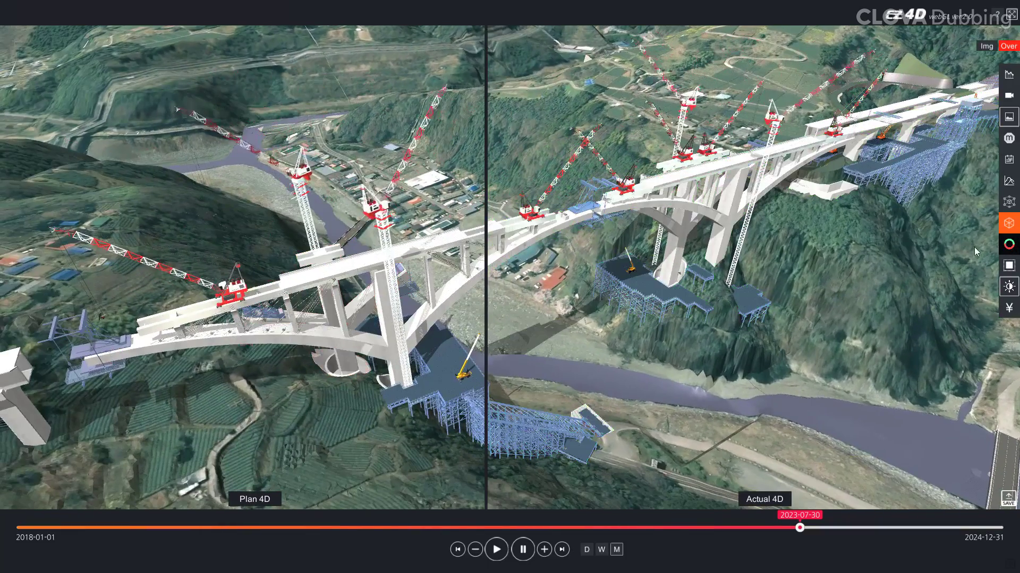
click(568, 527)
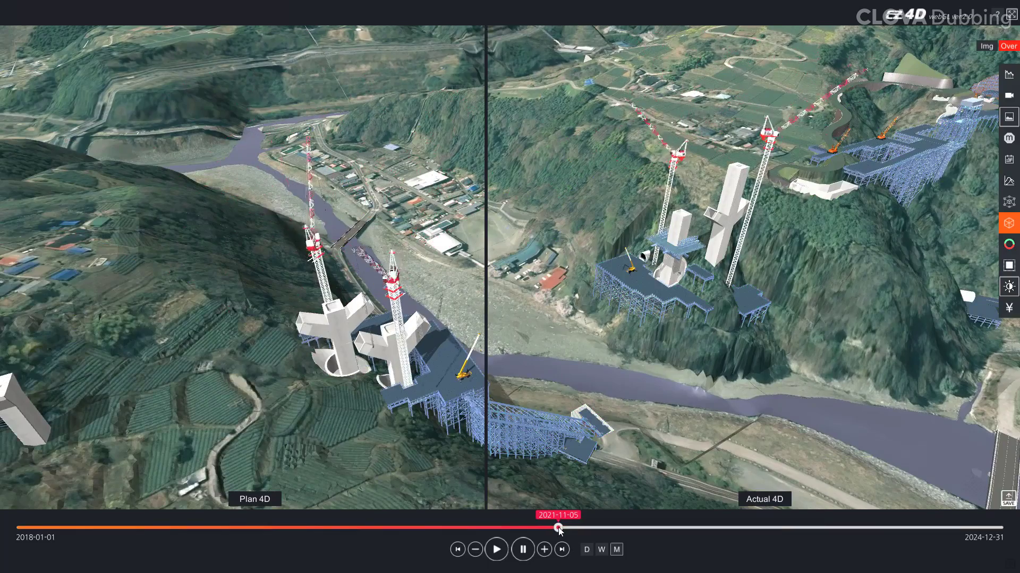
click(987, 47)
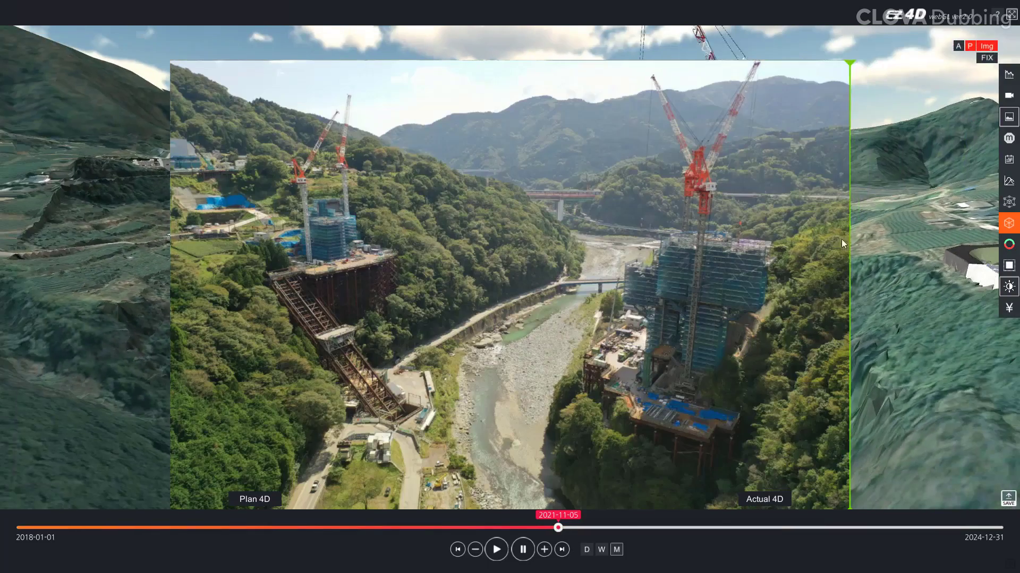
Lock the view to the drone photo, sweep the photo divider, then close the overlay.
mouse_move(841, 239)
mouse_down()
mouse_move(596, 252)
mouse_move(176, 229)
mouse_up()
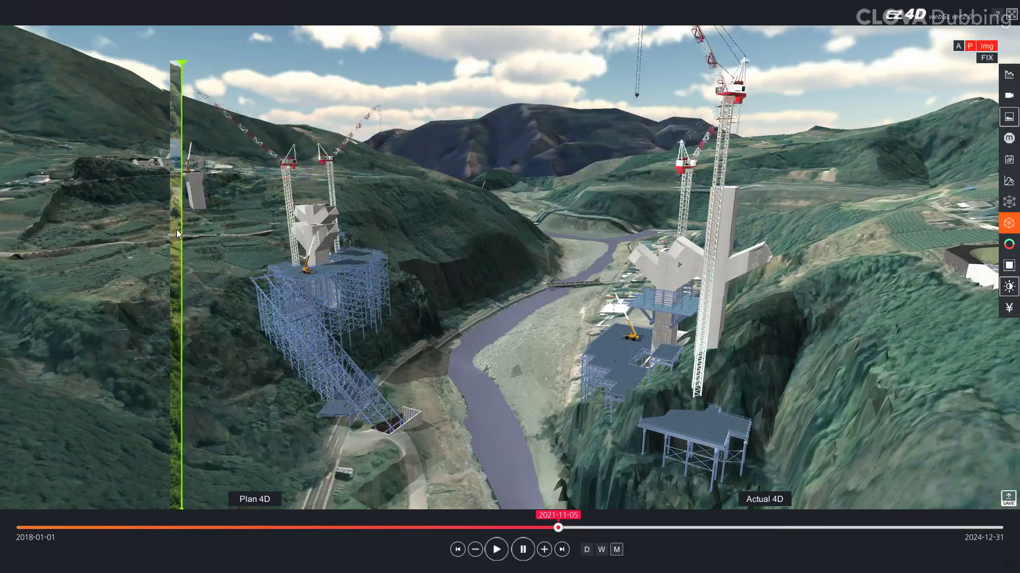
click(991, 58)
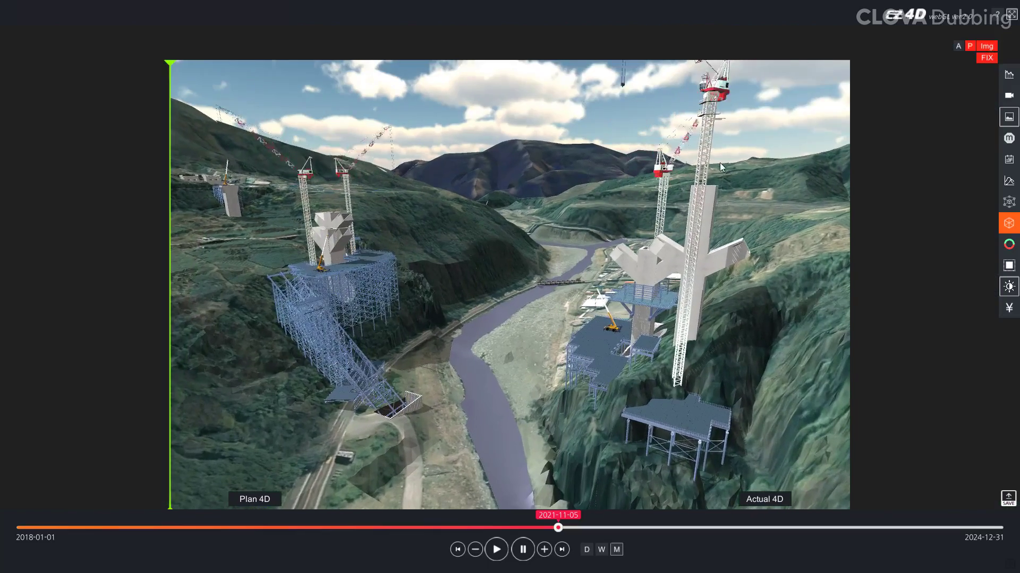
drag(171, 64, 243, 65)
mouse_move(314, 78)
mouse_down()
mouse_move(415, 109)
mouse_move(597, 122)
mouse_up()
mouse_move(695, 125)
mouse_down()
mouse_move(823, 135)
mouse_move(778, 146)
mouse_move(486, 148)
mouse_up()
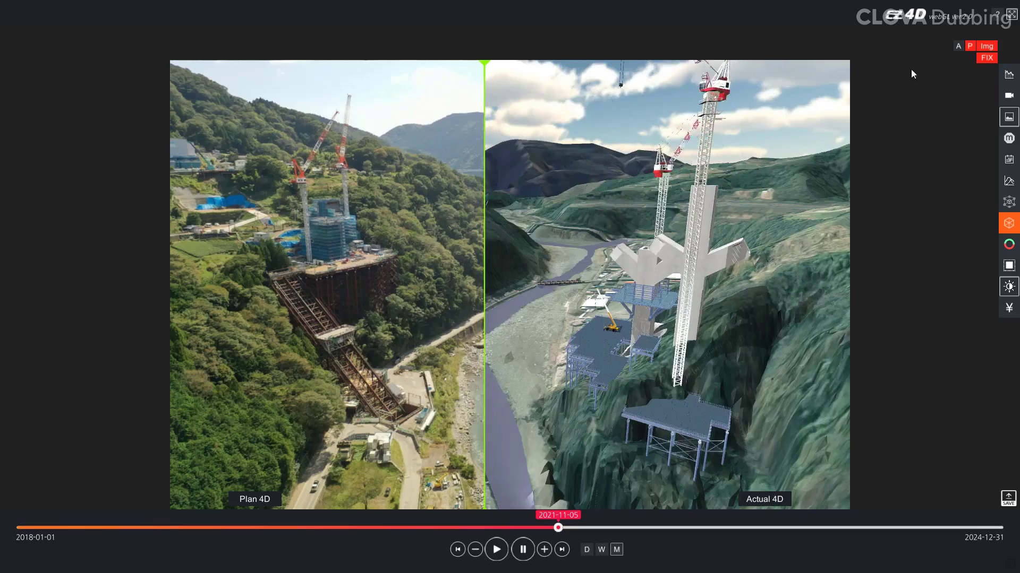
click(986, 46)
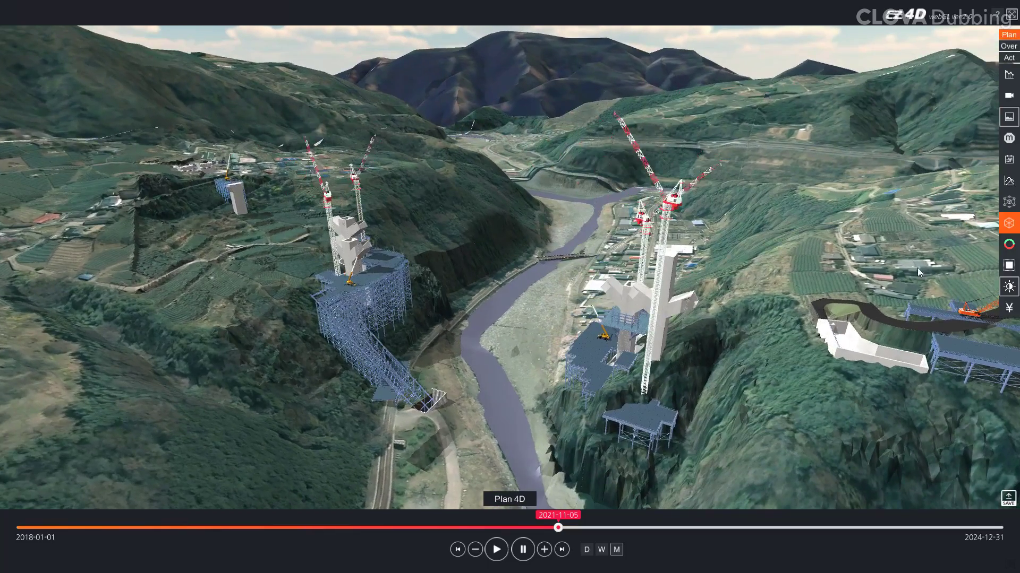
Play the schedule with the current activity list, range 2023-01-05 to 2023-07-05.
click(1008, 267)
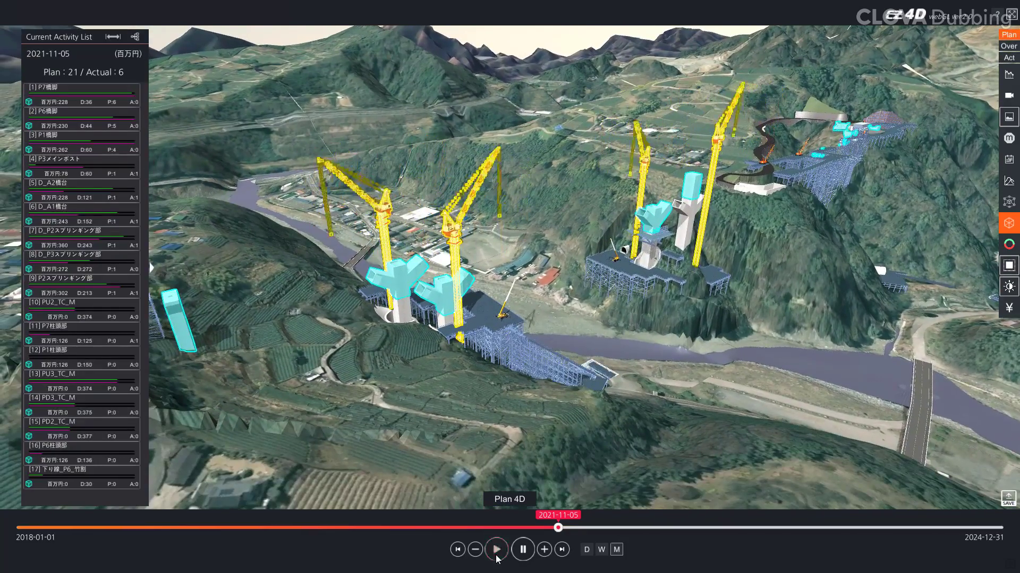
click(497, 550)
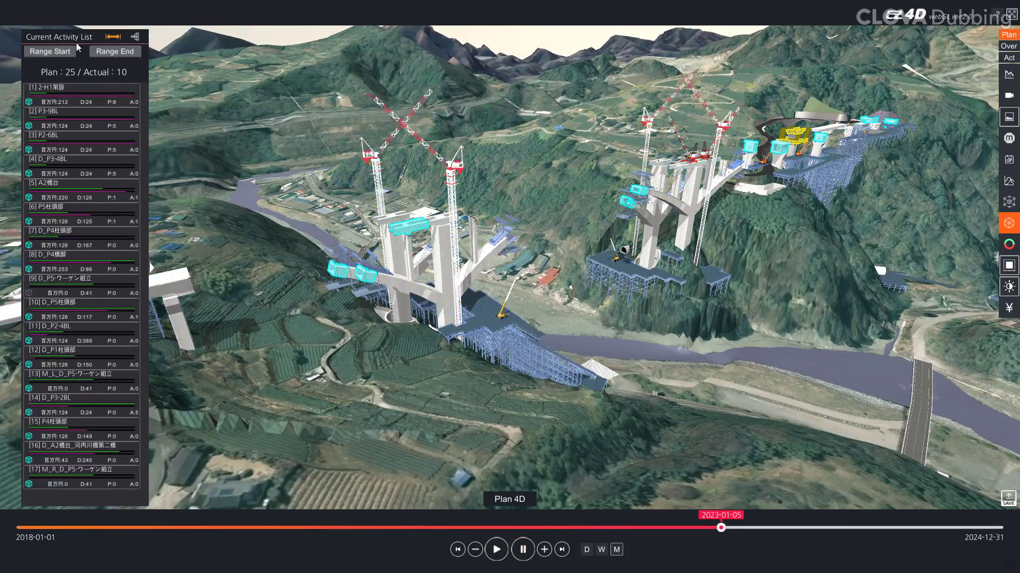
click(57, 52)
click(544, 550)
click(544, 550)
click(544, 550)
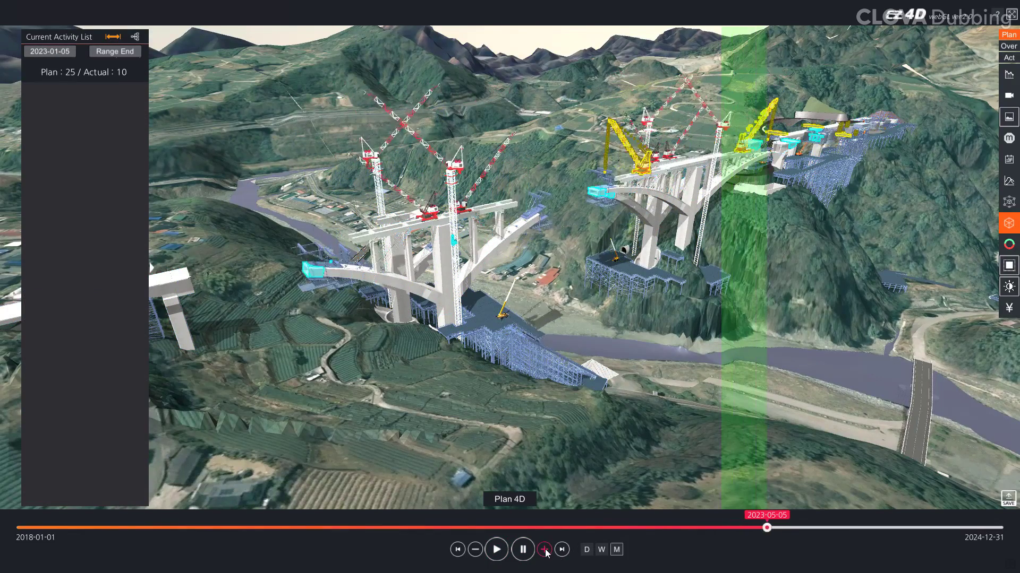
click(124, 51)
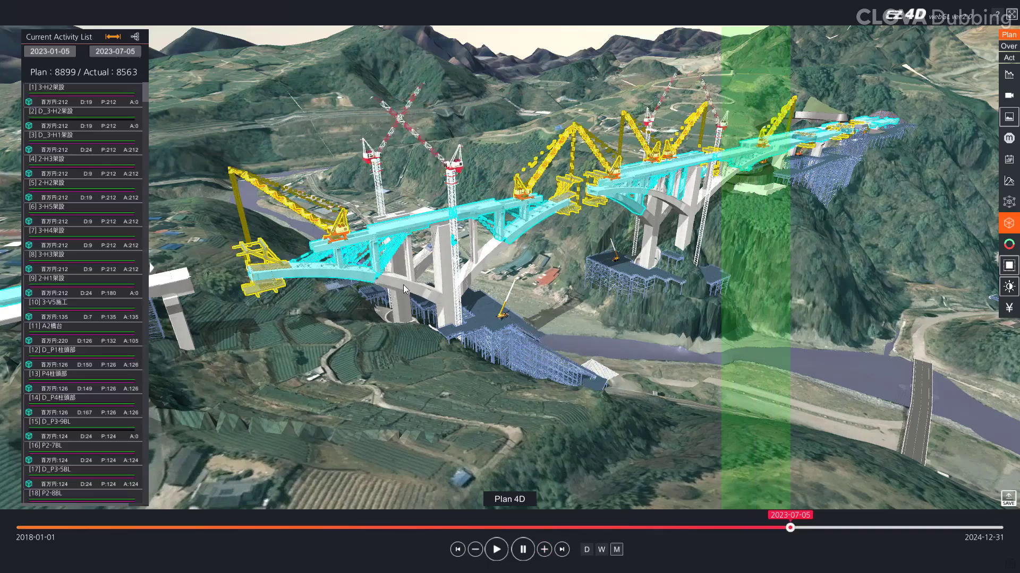
drag(403, 285, 523, 303)
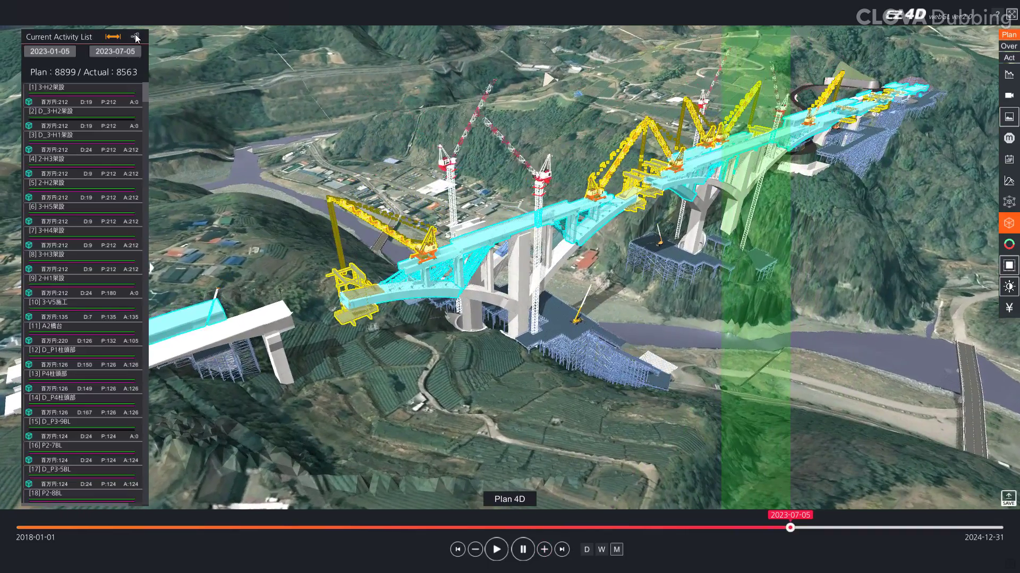
Filter the activity list to the 下り線 down-line works in the WBS tree.
click(136, 38)
click(194, 68)
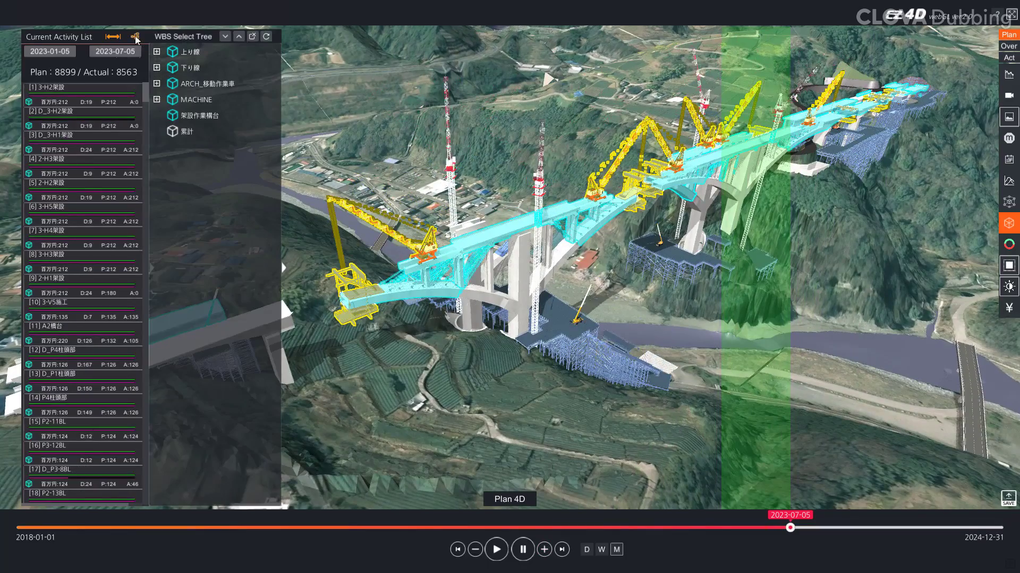
click(112, 37)
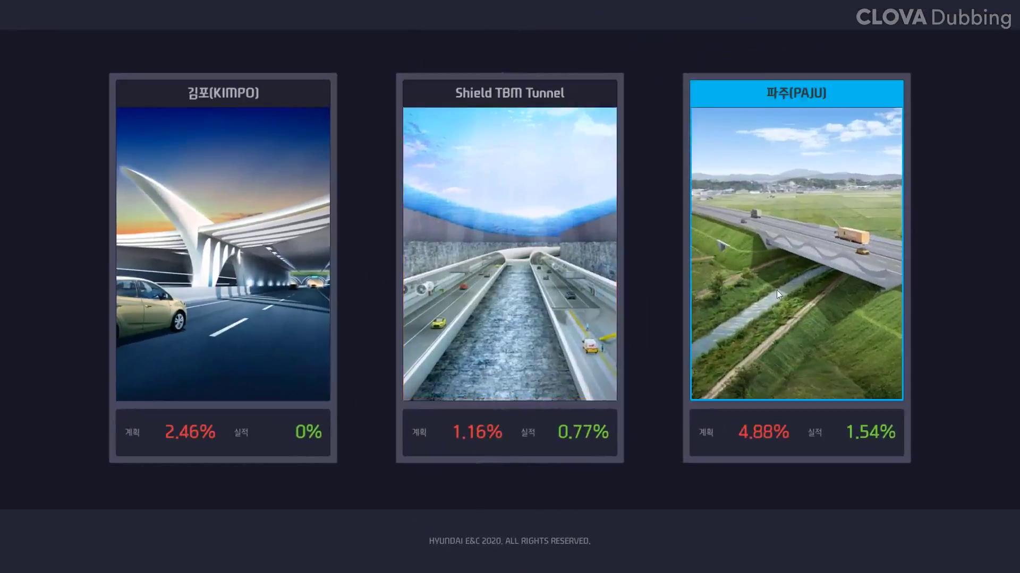
Open PAJU and tour the overview, TBM_시점부, TBM_종점부, 도로뷰_파주 and 도로뷰_김포 views.
click(775, 265)
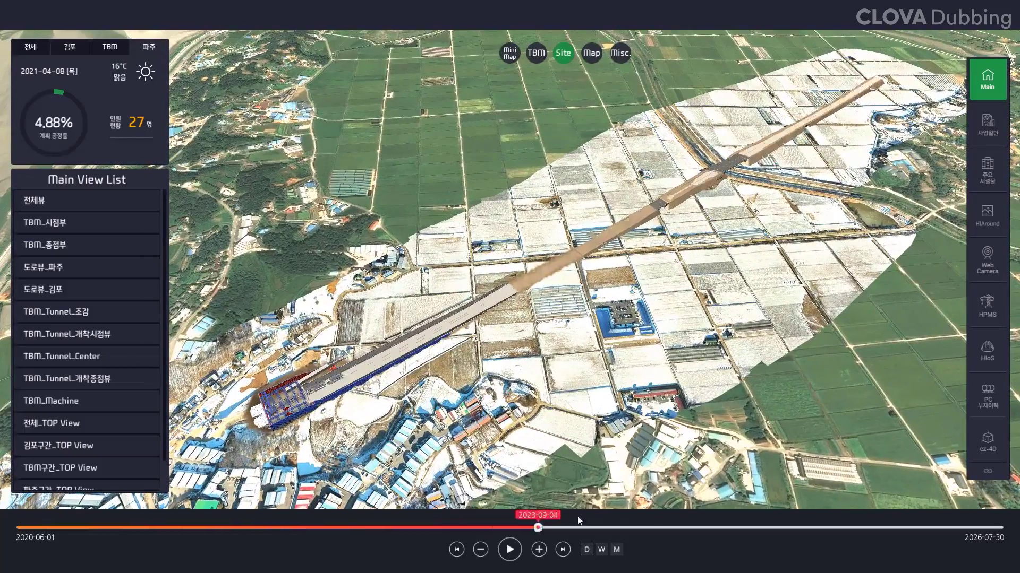
click(46, 202)
click(46, 224)
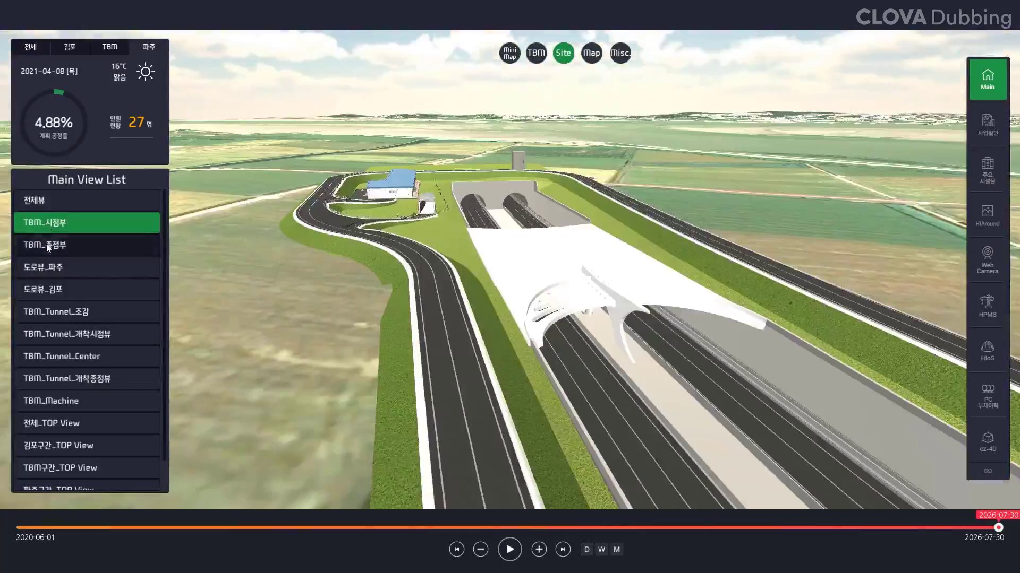
click(46, 244)
click(37, 273)
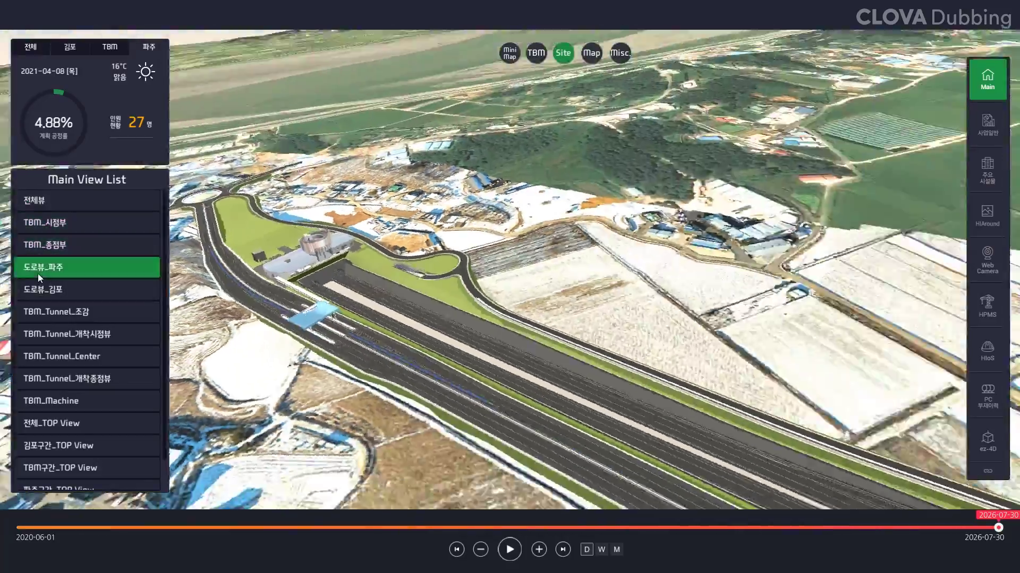
click(37, 288)
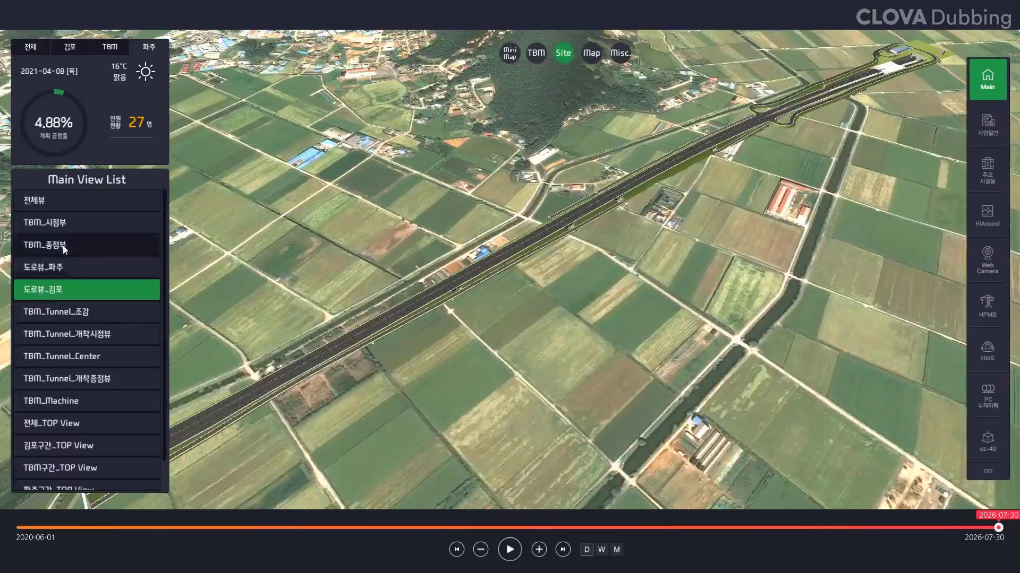
click(63, 245)
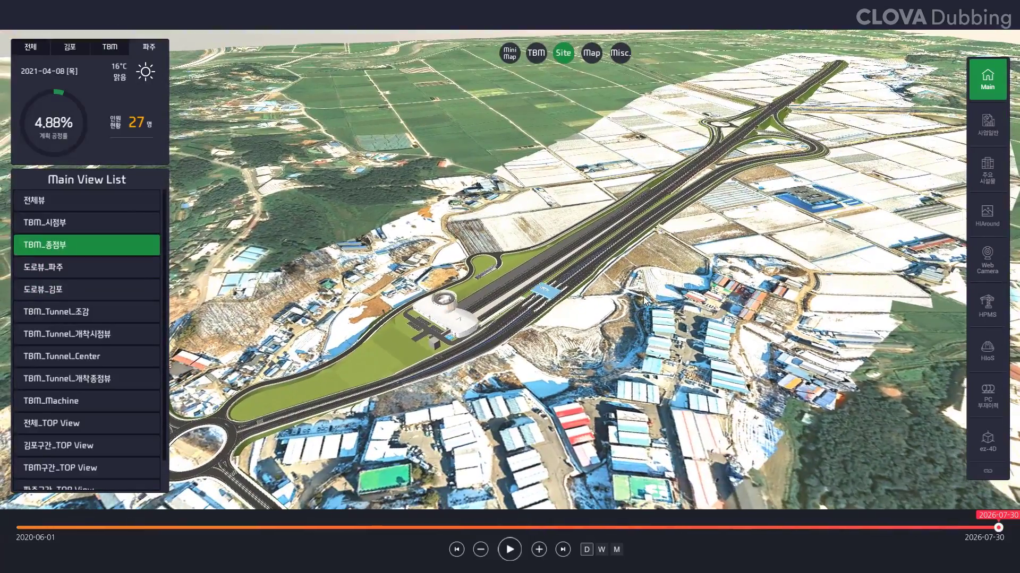
Scrub the timeline from 2022 to the completed highway and show the 사업일반 overview.
click(359, 528)
drag(470, 568, 991, 551)
click(967, 137)
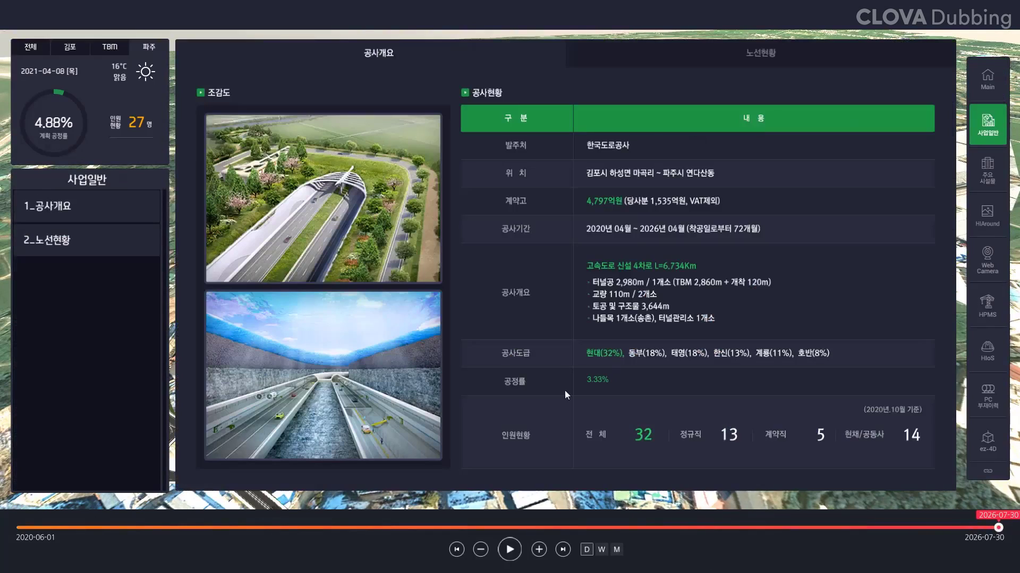
Show the 2_노선현황 route status details from the 사업일반 list.
click(80, 240)
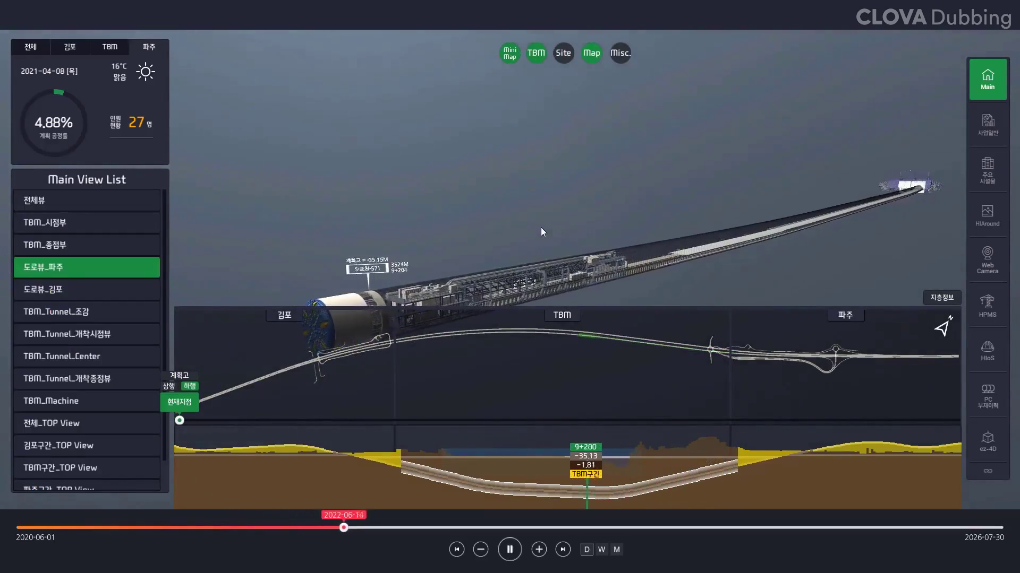
Play the TBM tunnelling progress, orbit to the cutter head, and pause at 2024-05-11.
click(516, 552)
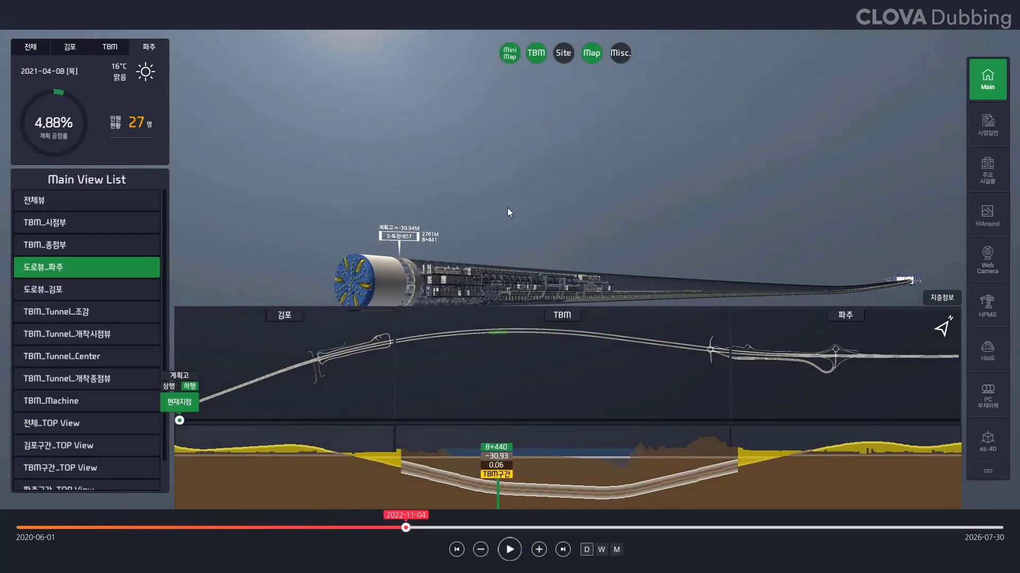
mouse_move(508, 212)
mouse_down()
mouse_move(520, 247)
mouse_move(696, 156)
mouse_move(619, 216)
mouse_move(714, 251)
mouse_up()
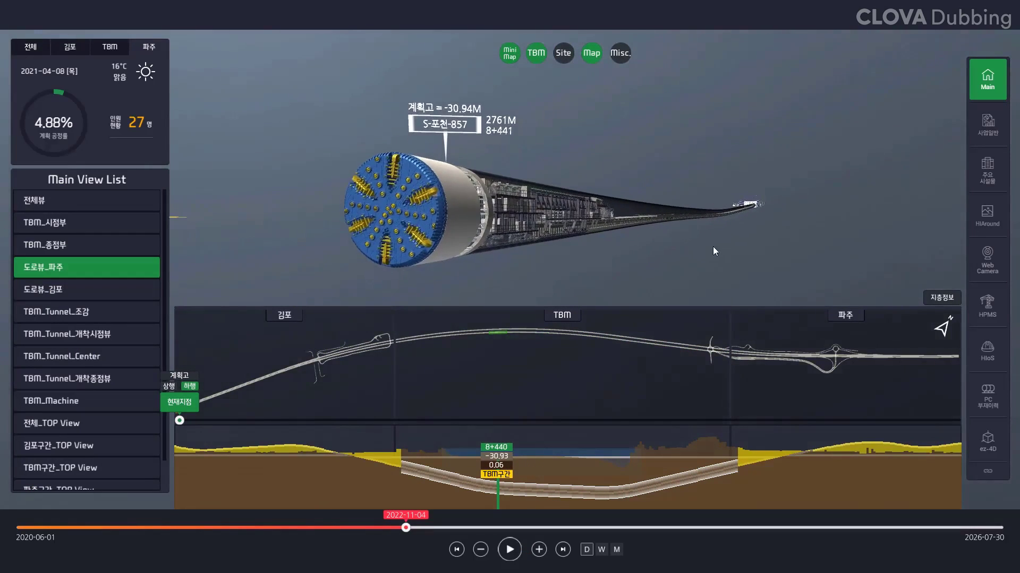
click(507, 553)
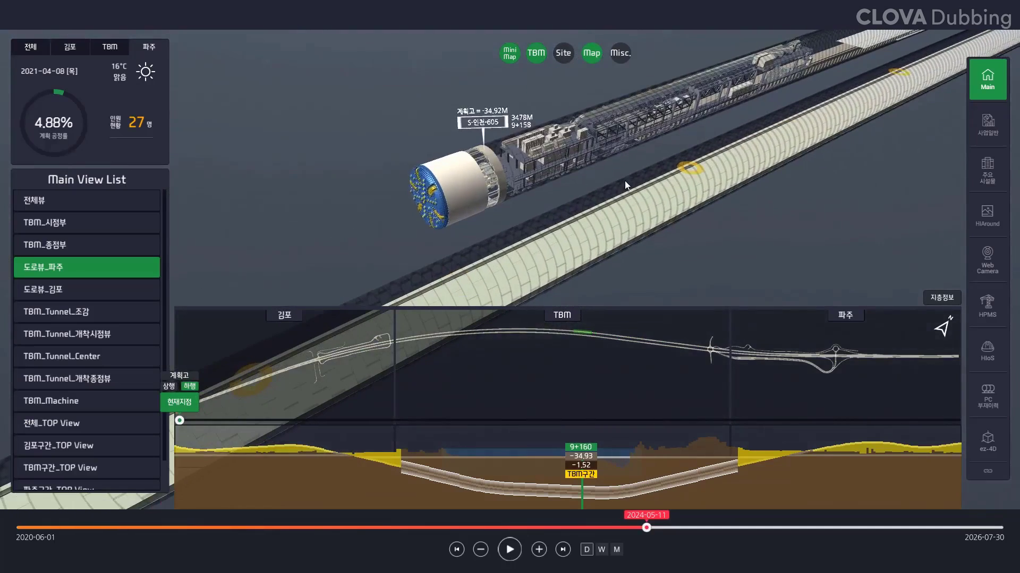
Show the 지층정보 strata, hide the rock layers, close it and open HIAround 360 photos.
click(940, 299)
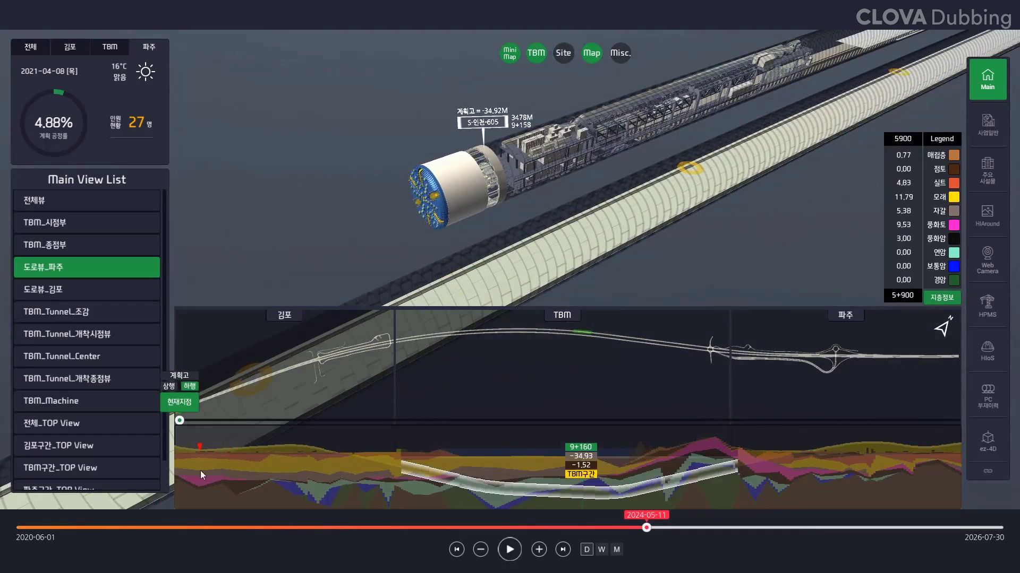
click(953, 280)
click(954, 252)
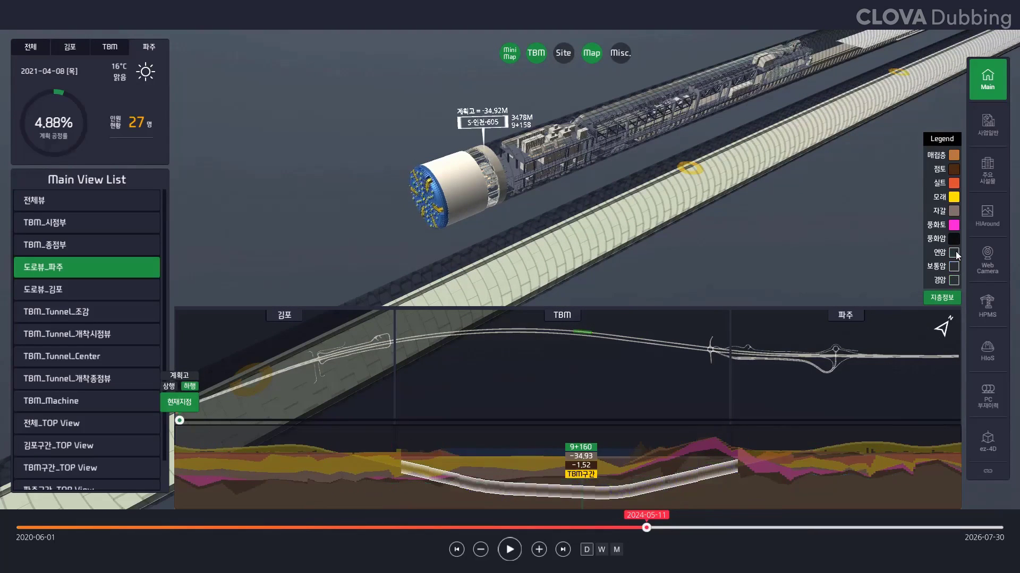
click(951, 297)
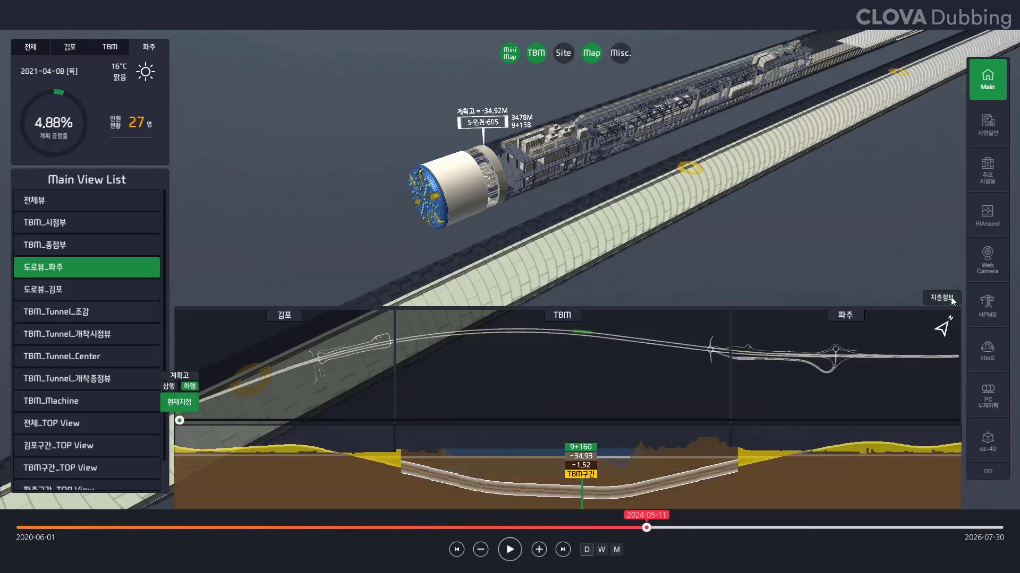
click(986, 215)
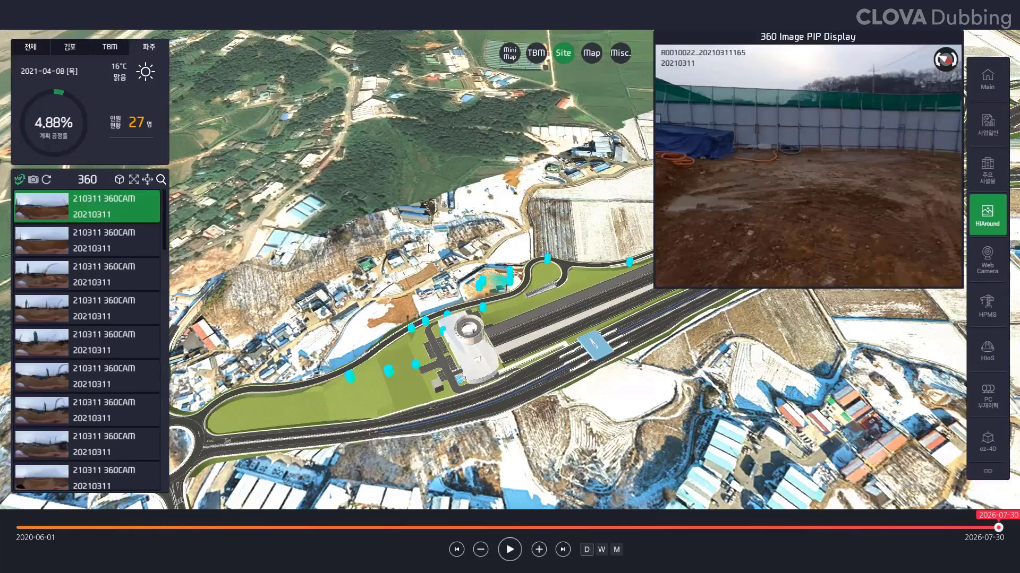
Set the schedule to 2021-06-09 and open the 360 photo at the site marker.
click(431, 249)
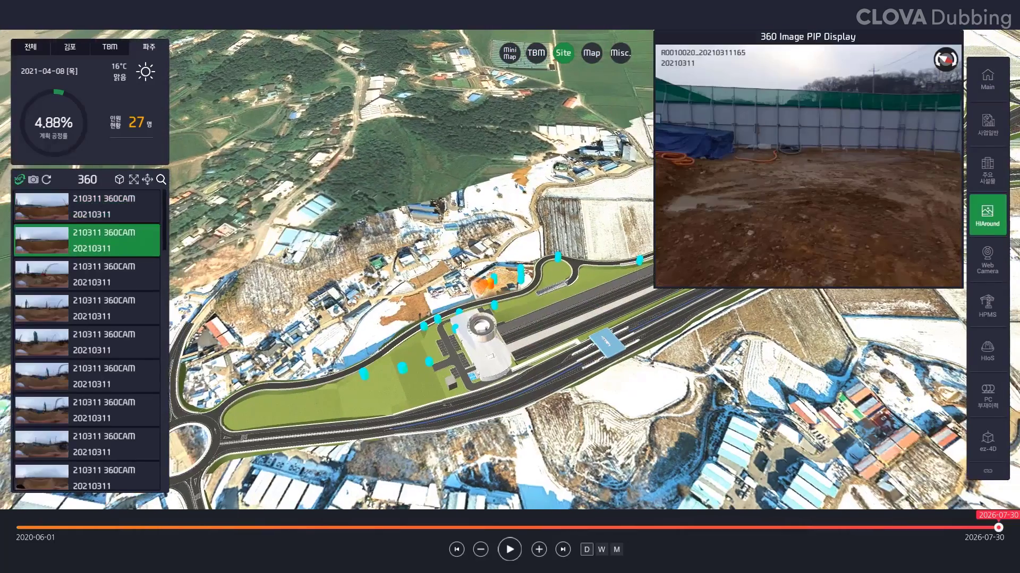
click(183, 528)
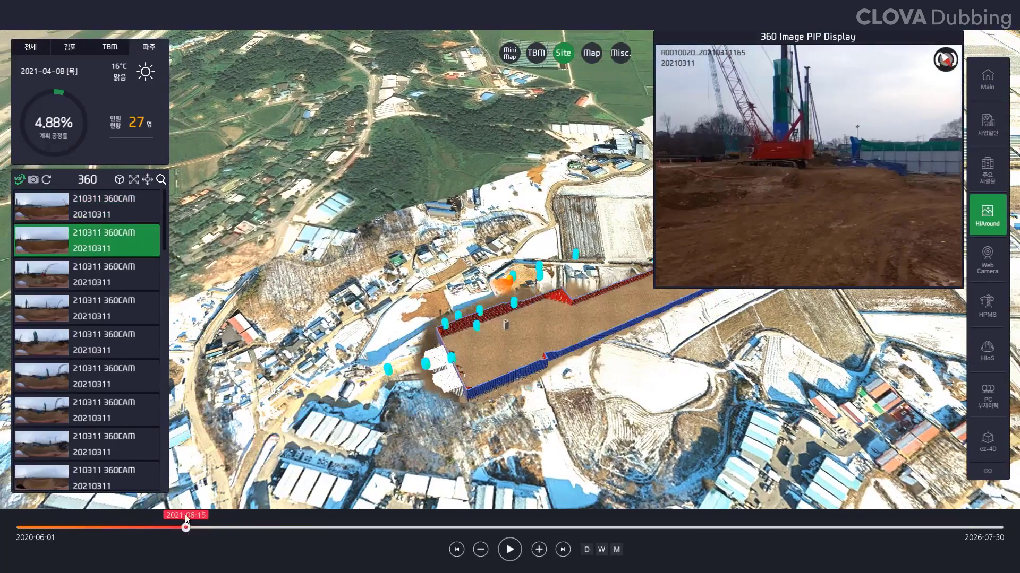
mouse_move(837, 190)
mouse_down()
mouse_move(888, 167)
mouse_move(723, 184)
mouse_up()
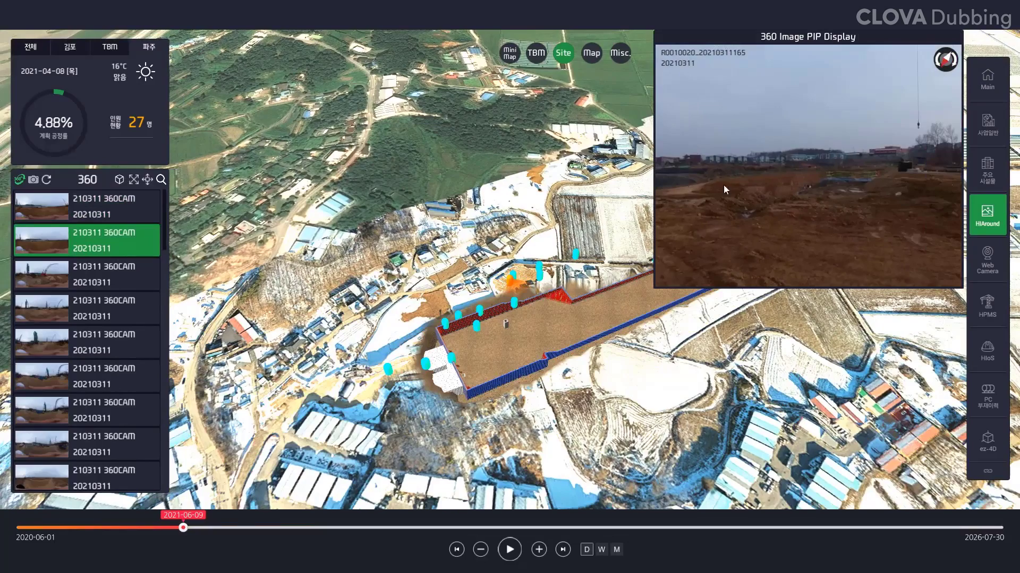
click(514, 303)
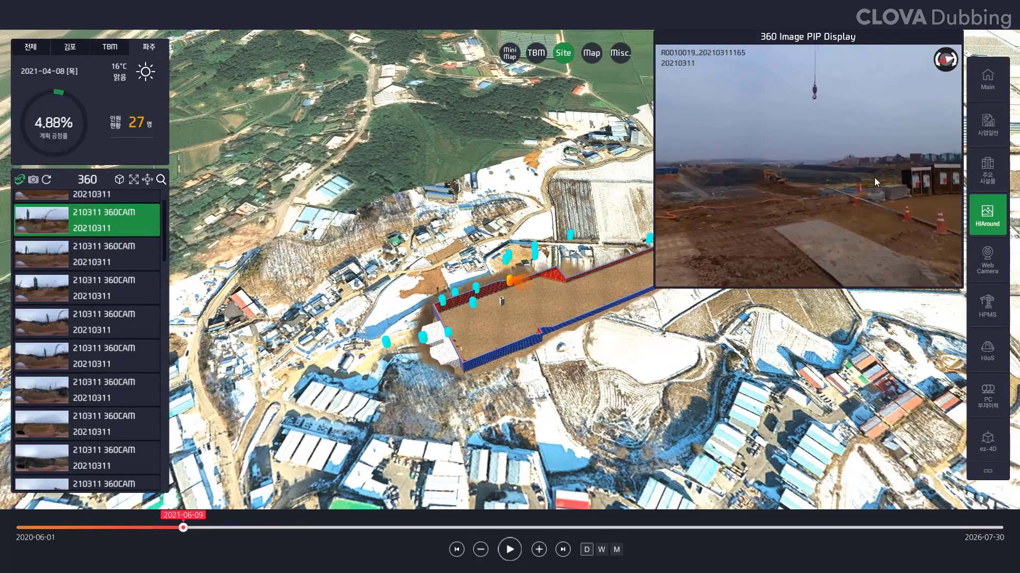
Overlay BIM on the full-screen 360 photo, scrub 2026-07-15 back to 2021-09-10, show webcams.
click(119, 180)
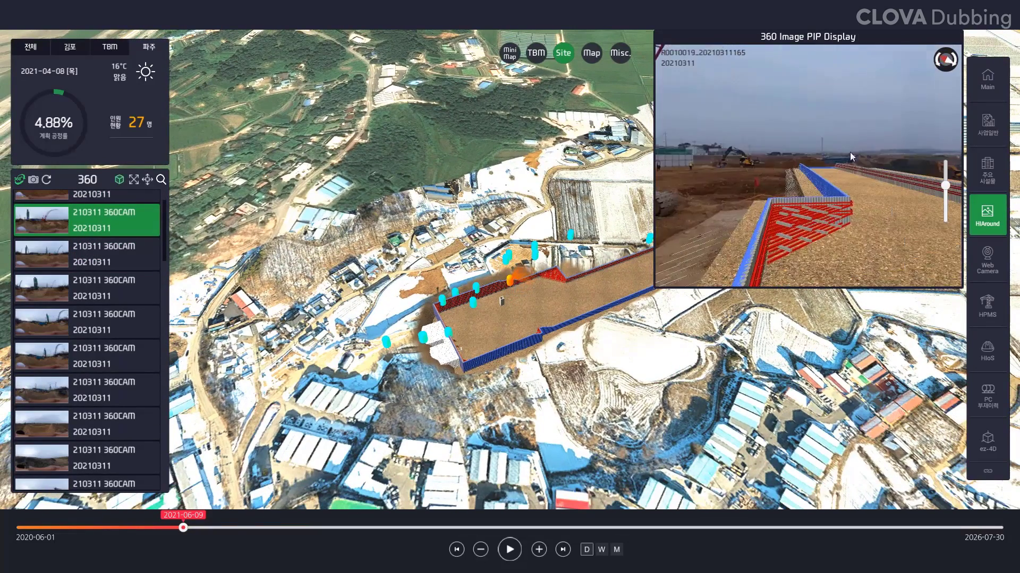
click(134, 180)
drag(183, 528, 979, 528)
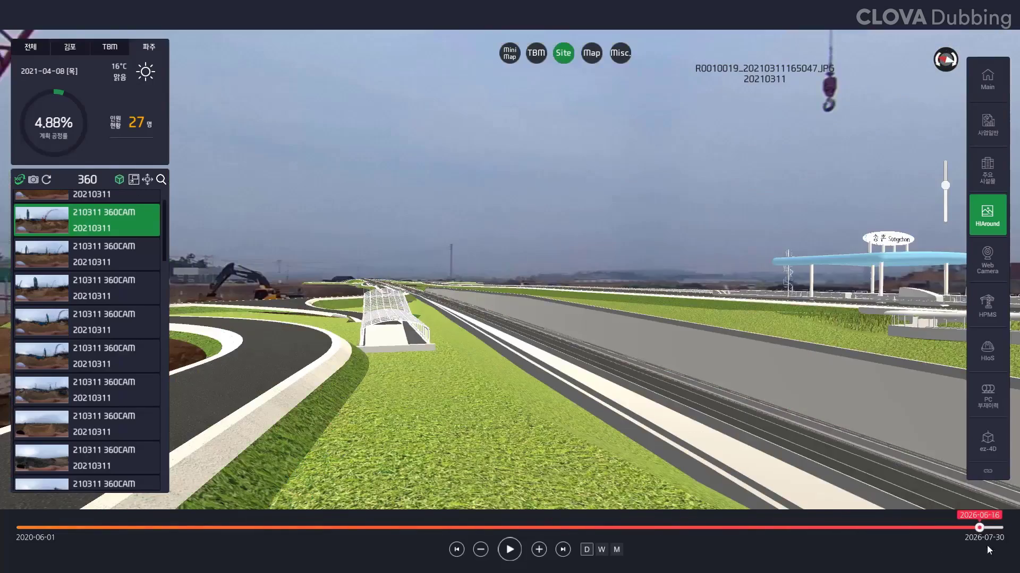
click(992, 527)
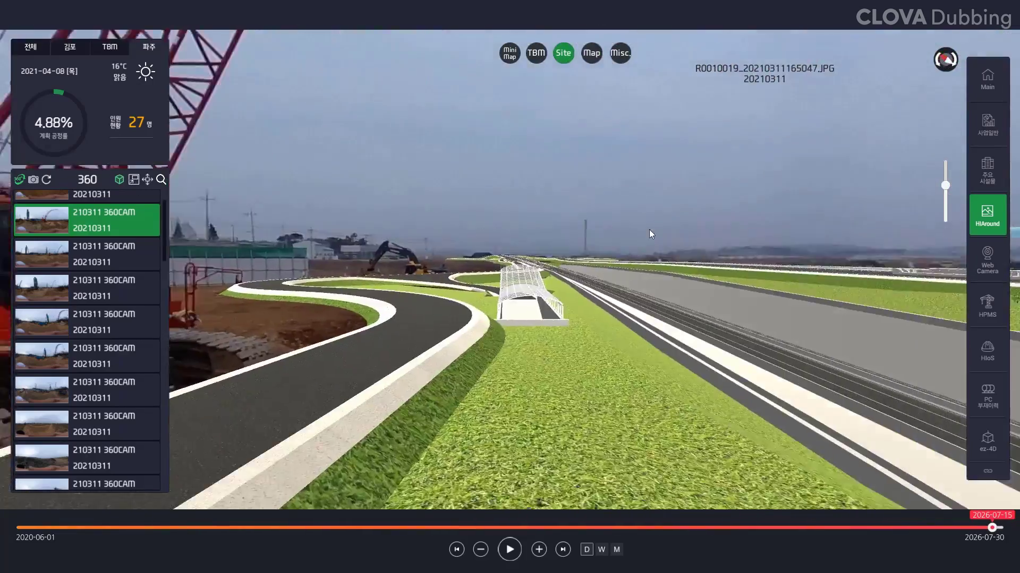
click(224, 528)
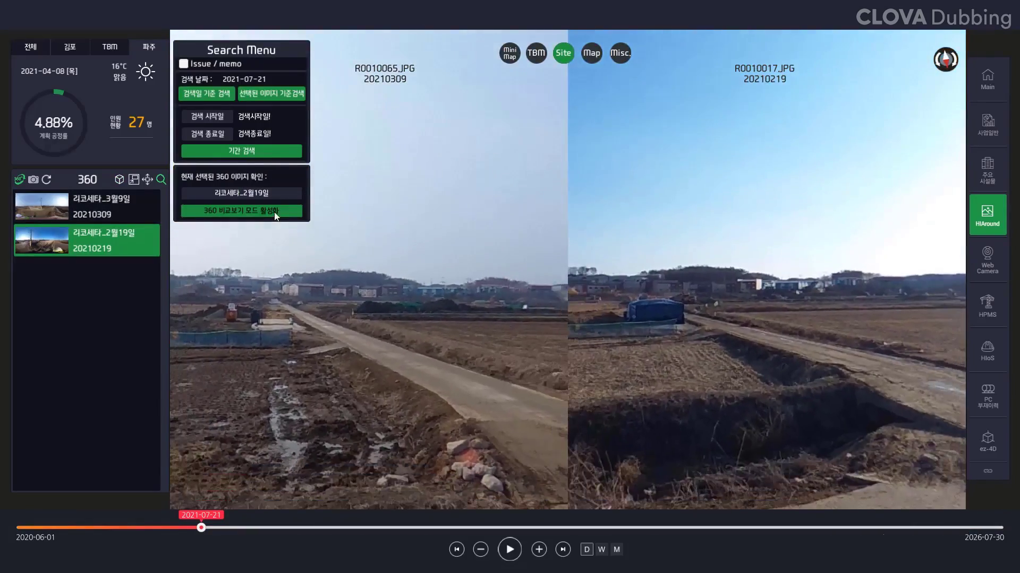
click(987, 259)
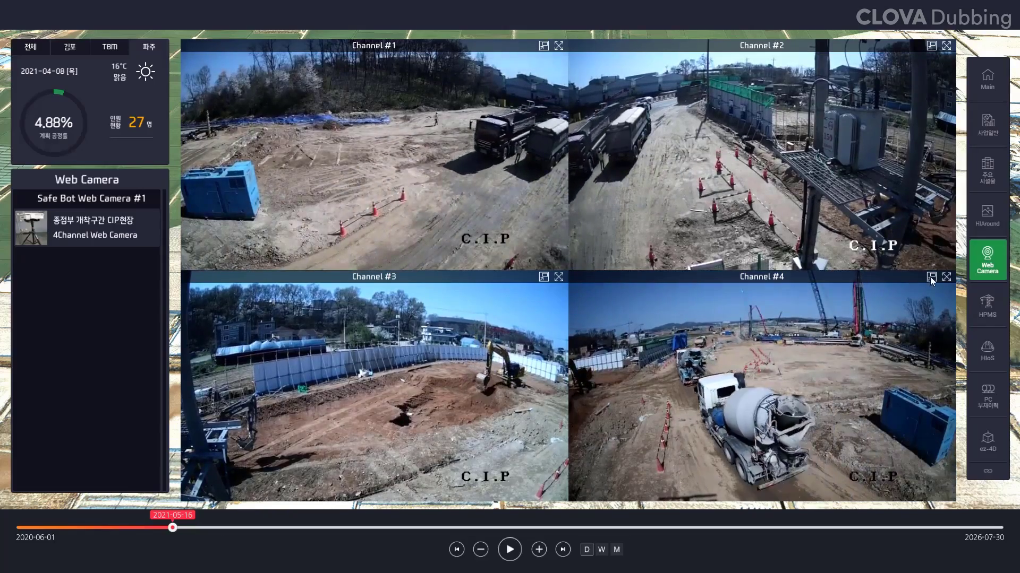
Maximize webcam Channel #4 to fill the video area.
click(946, 277)
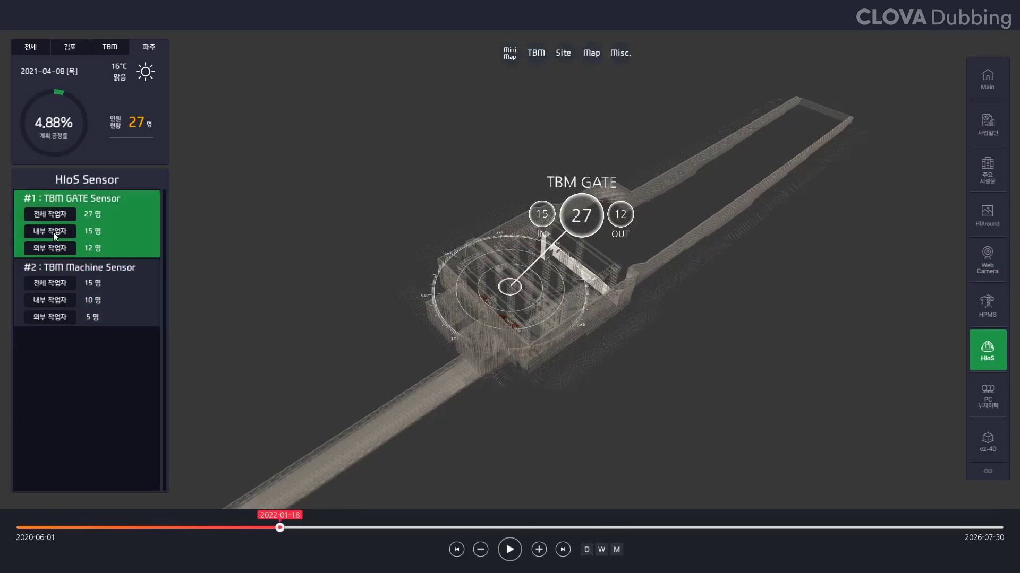
Inspect TBM GATE and TBM Machine workers, then move the timeline to October 2024 and back to 2023.
click(53, 231)
click(141, 306)
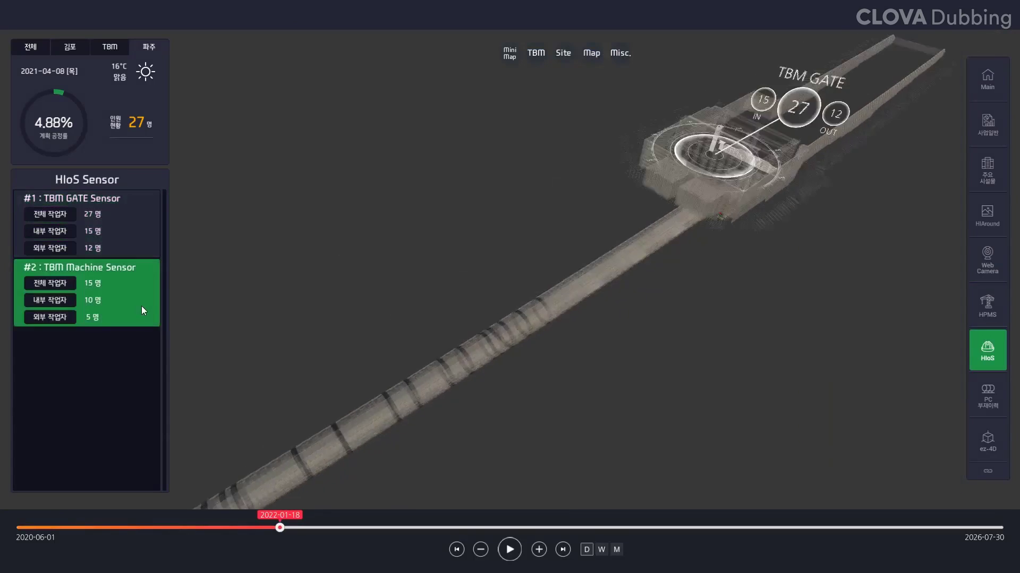
click(57, 302)
click(57, 303)
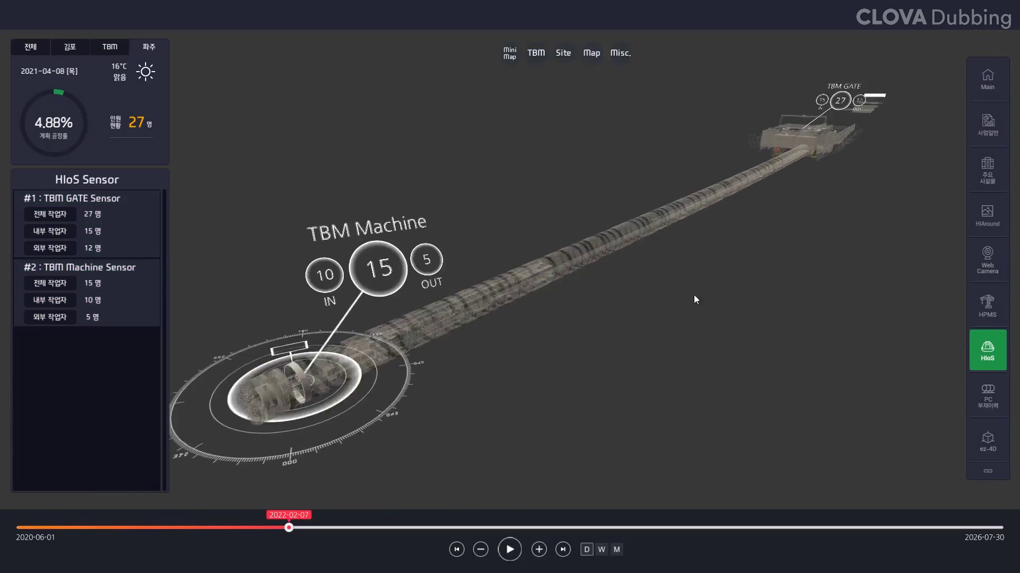
drag(455, 530, 728, 545)
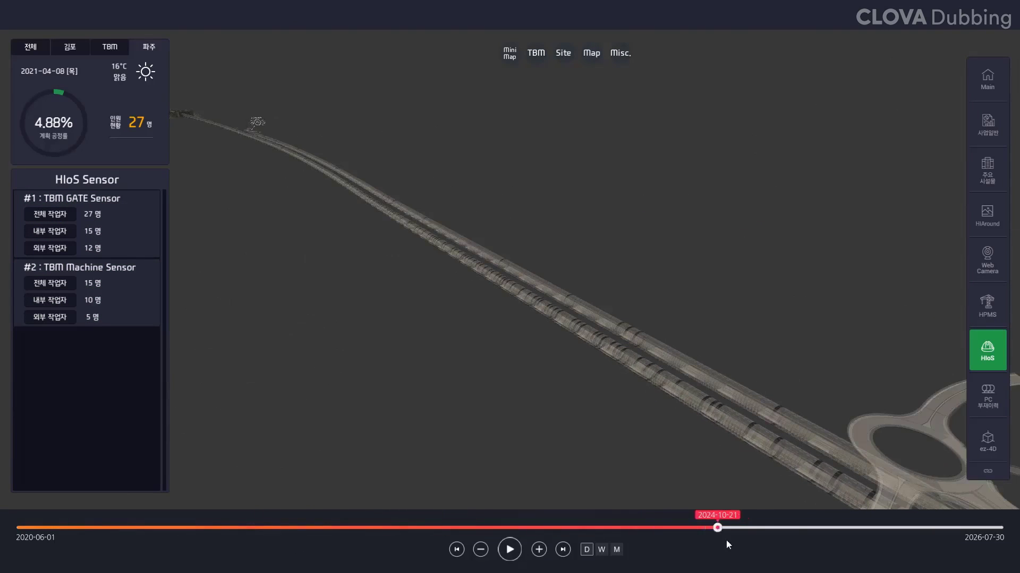
click(554, 527)
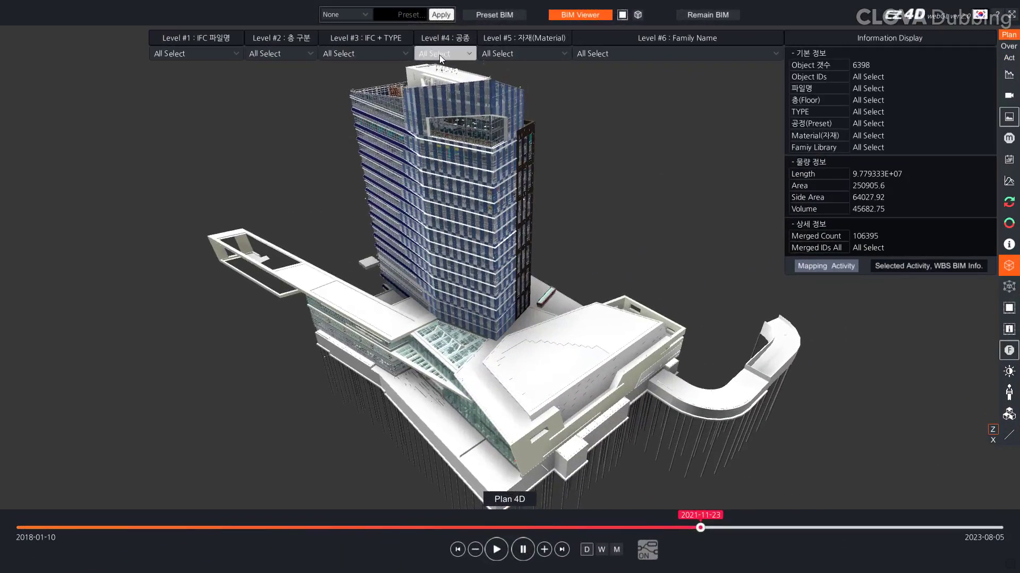
click(438, 55)
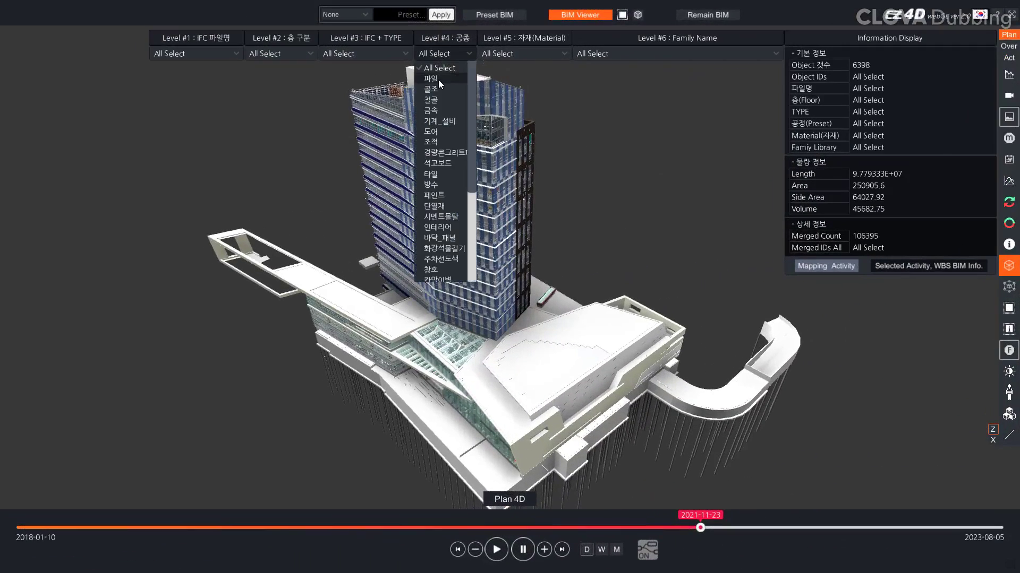
click(438, 79)
click(438, 53)
click(434, 91)
click(438, 55)
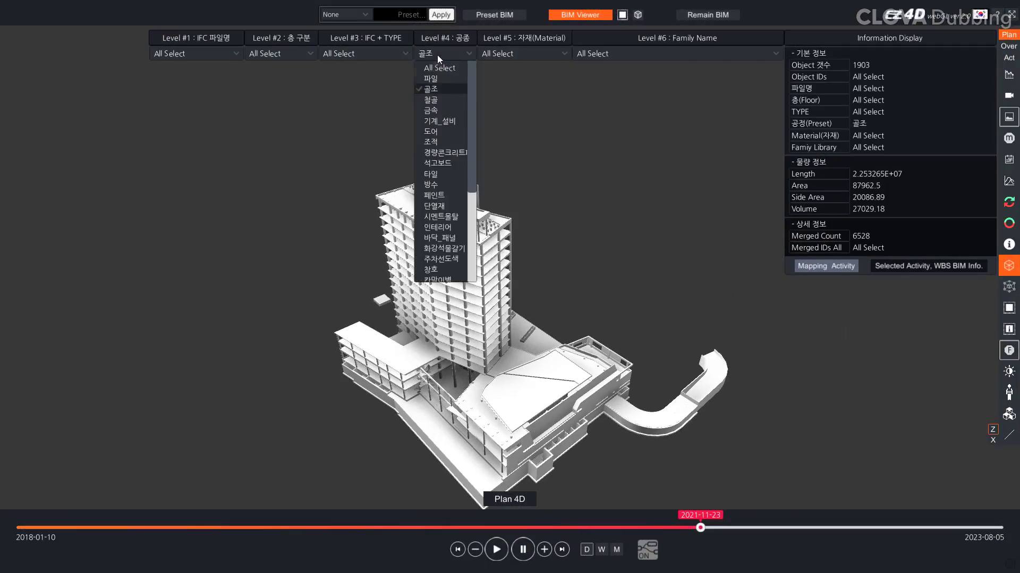
click(439, 242)
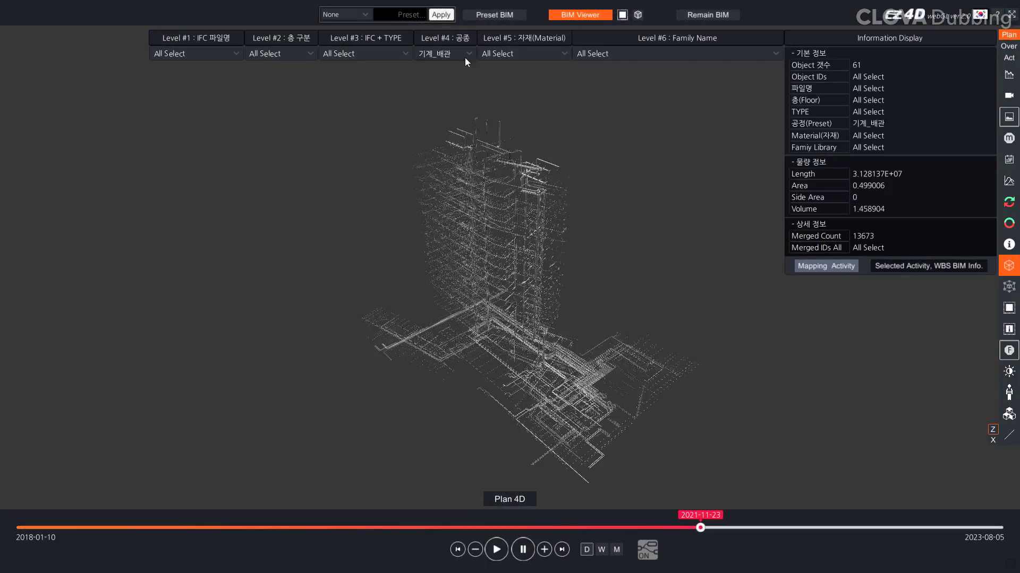
click(464, 56)
click(462, 254)
scroll(462, 285, up, 5)
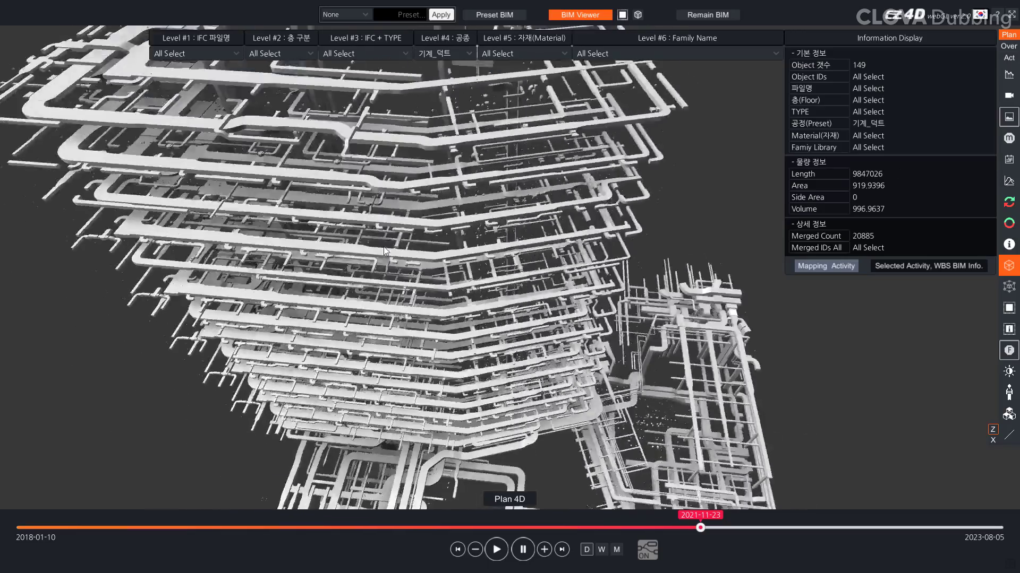
scroll(460, 277, down, 3)
click(445, 55)
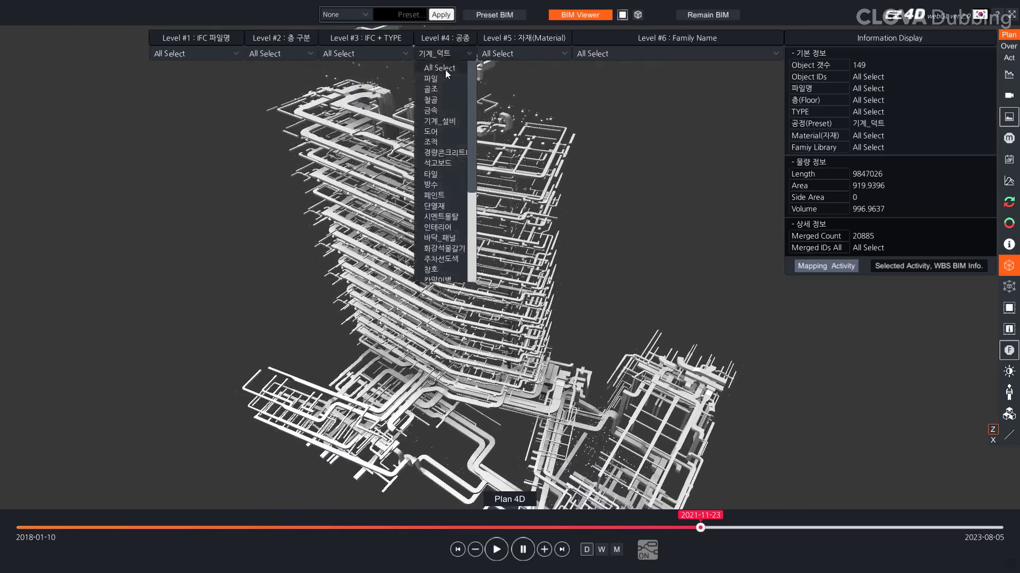
click(269, 55)
click(277, 241)
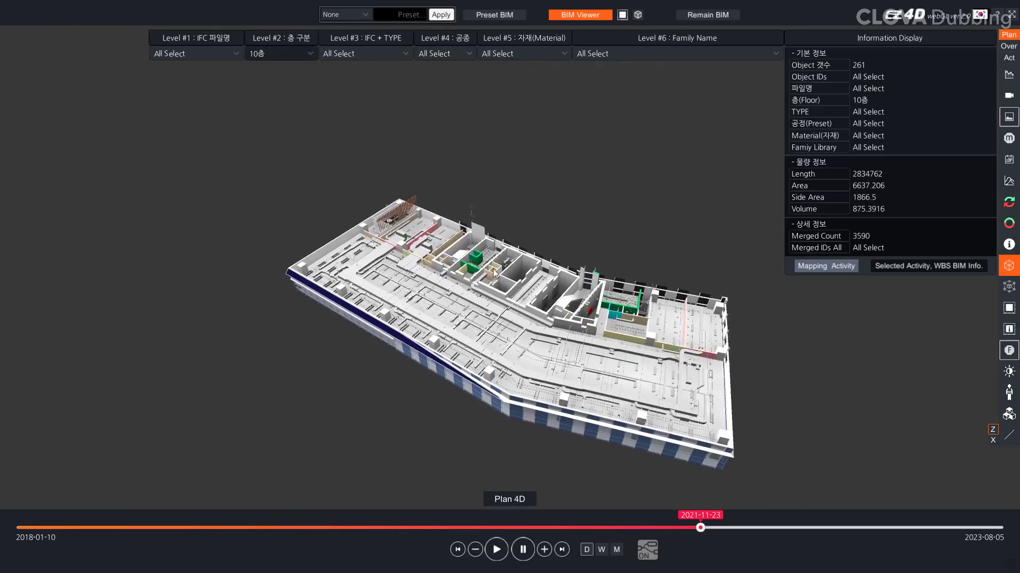
click(435, 53)
click(438, 78)
click(436, 55)
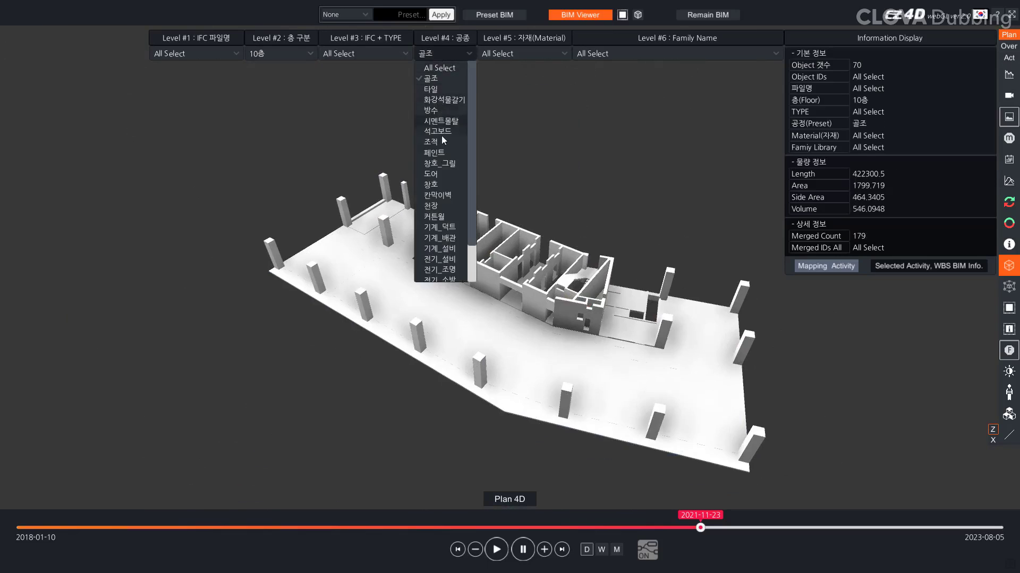
click(441, 217)
click(446, 53)
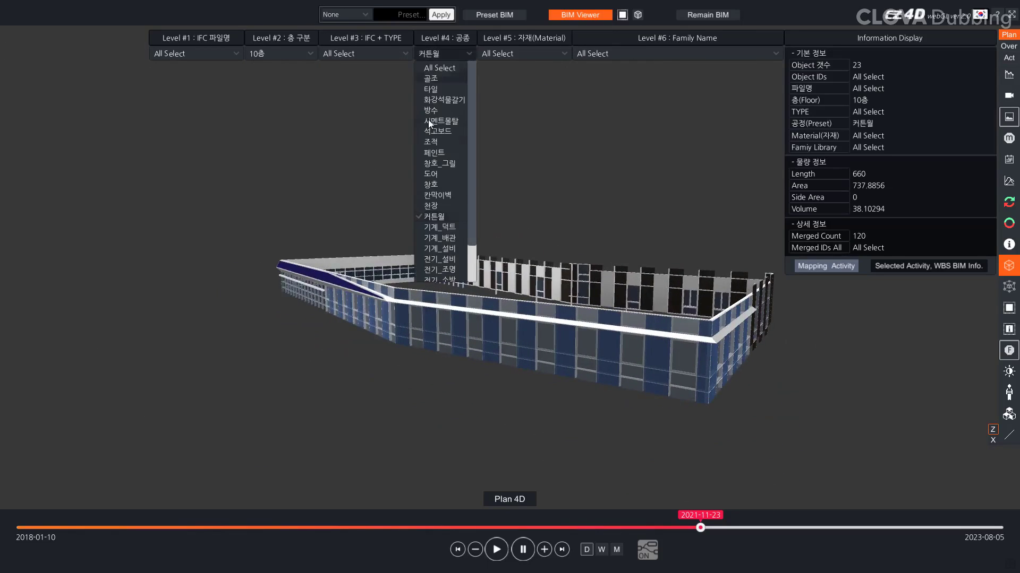
click(452, 240)
click(443, 54)
click(439, 227)
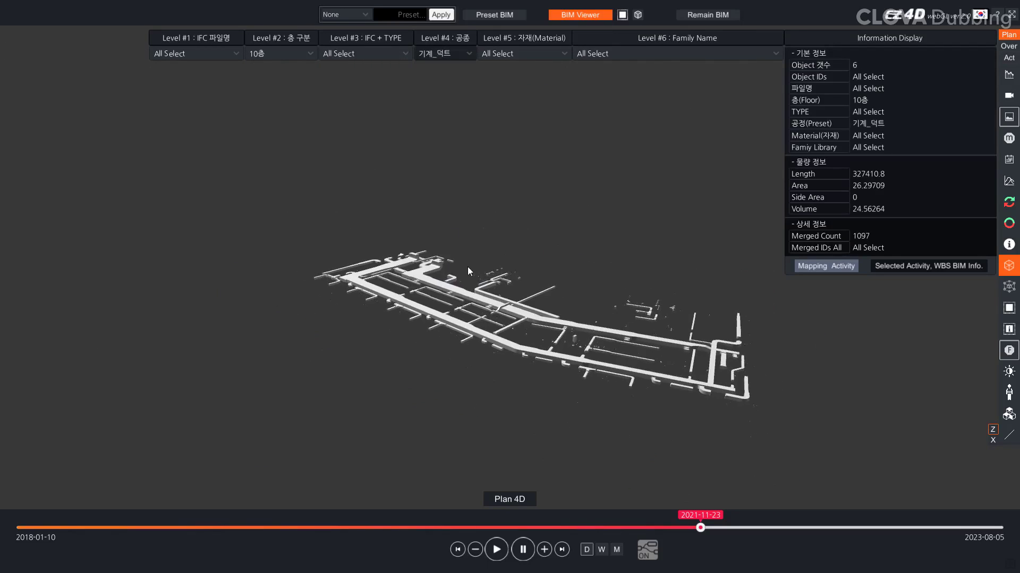
click(444, 53)
click(281, 54)
click(270, 68)
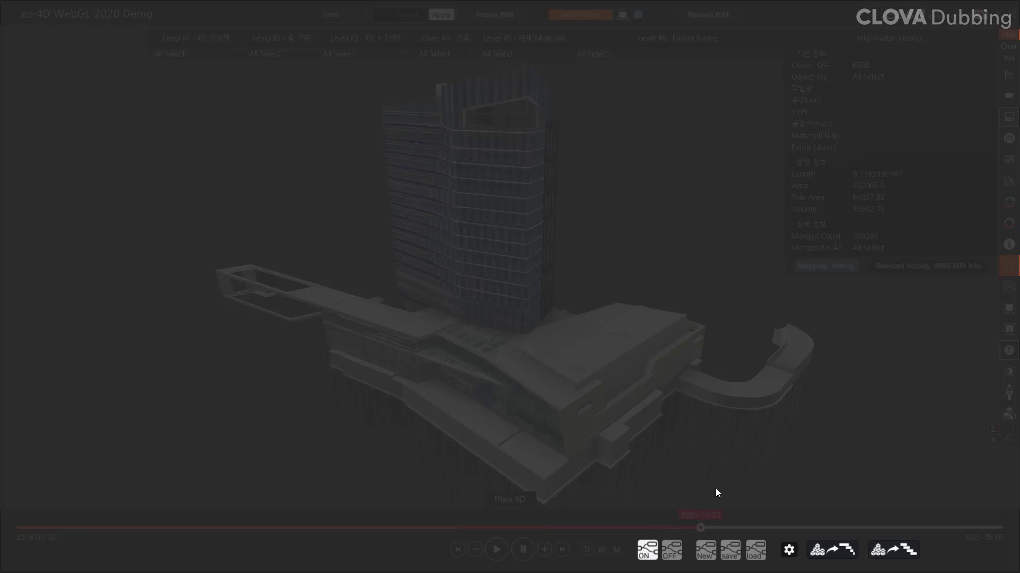
Play the building's 4D construction sequence from 2017-12-10 and stop it at 2021-11-01.
click(706, 552)
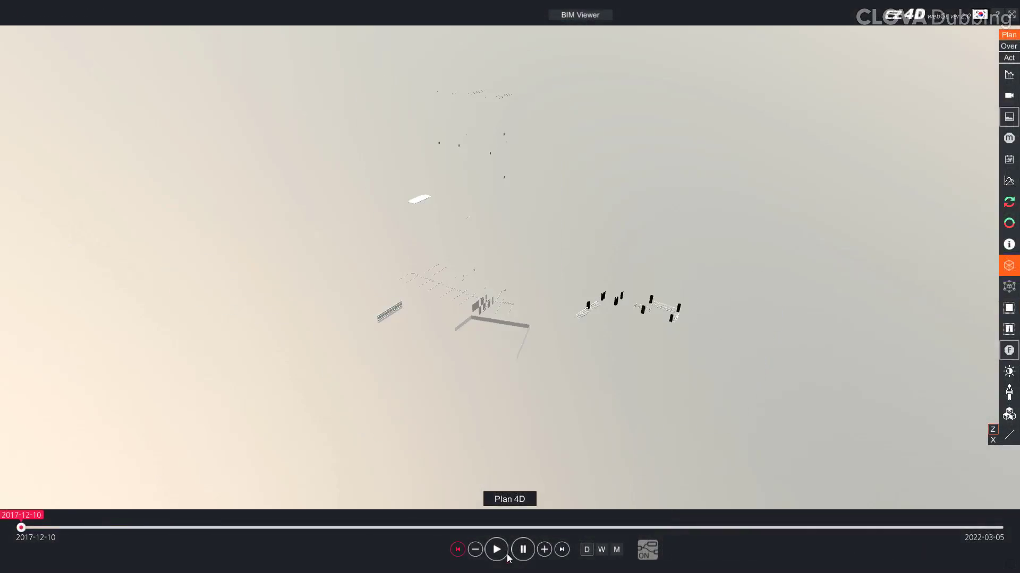
click(506, 554)
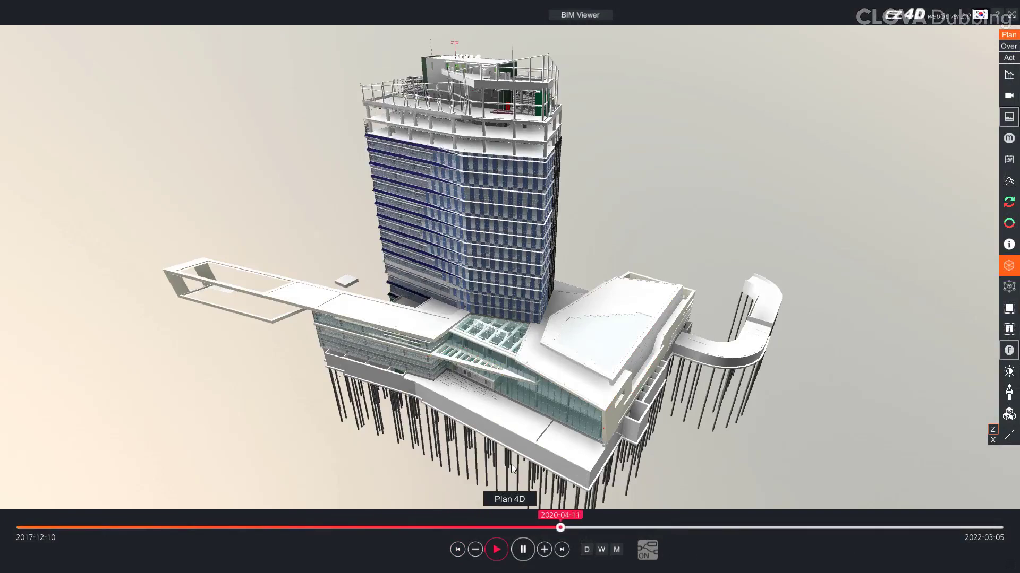
click(522, 549)
click(921, 528)
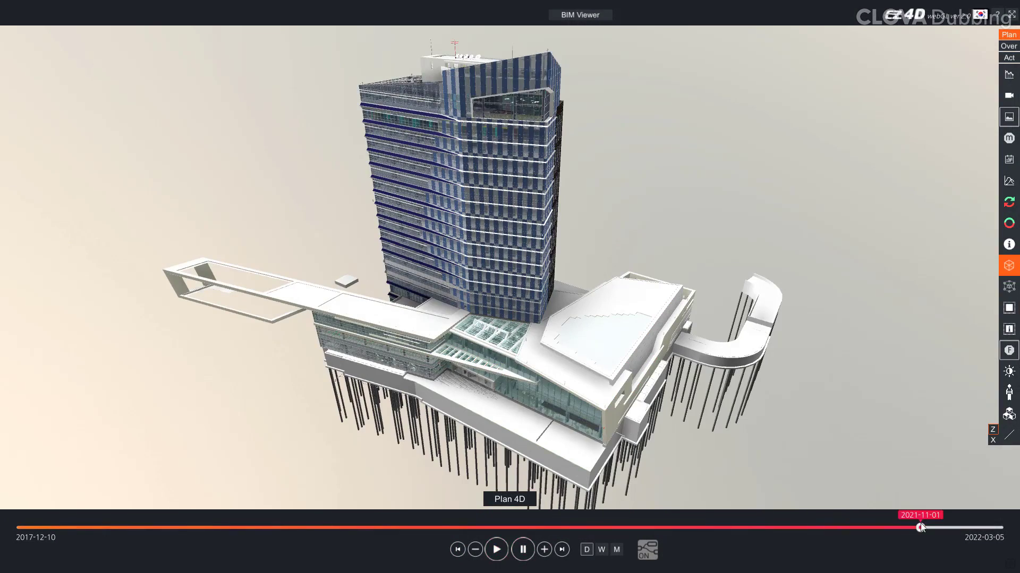
Show the schedule panel with the building's asset tree fully expanded.
click(1009, 287)
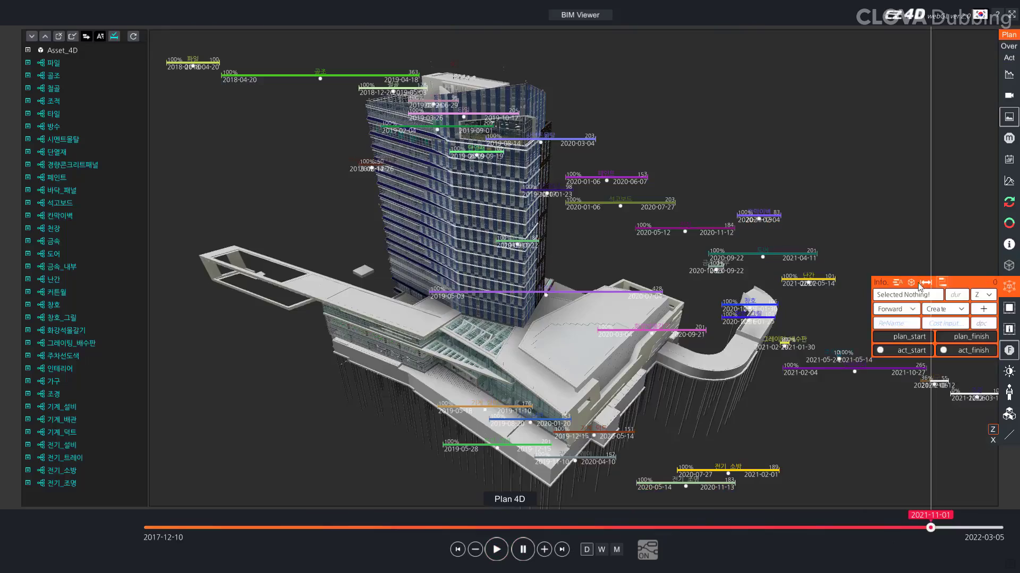
click(32, 36)
mouse_move(142, 75)
mouse_down()
mouse_move(167, 300)
mouse_move(170, 49)
mouse_up()
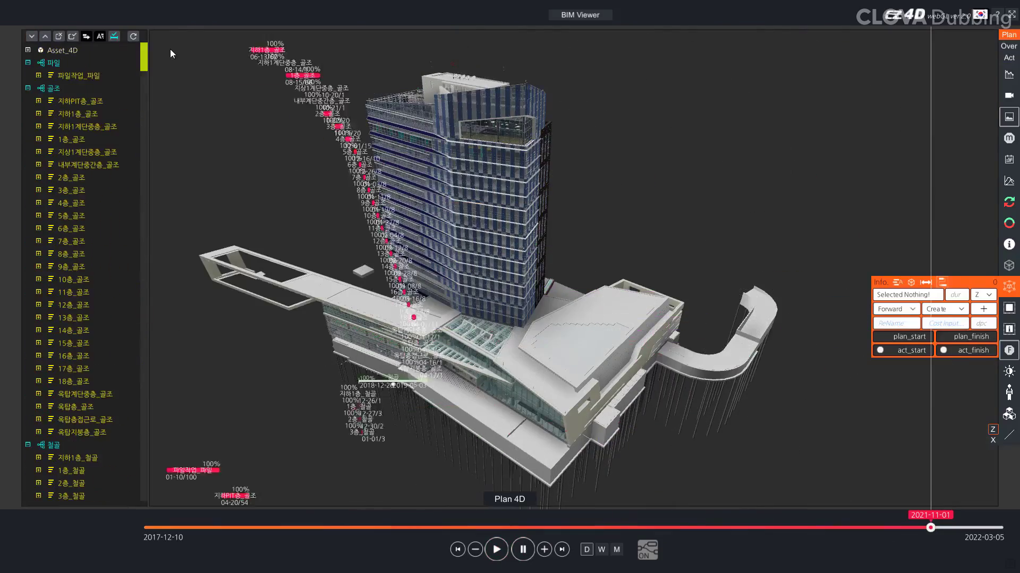
Show the schedule as unlabelled lines and rewind the timeline to 2020-01-28.
click(1009, 436)
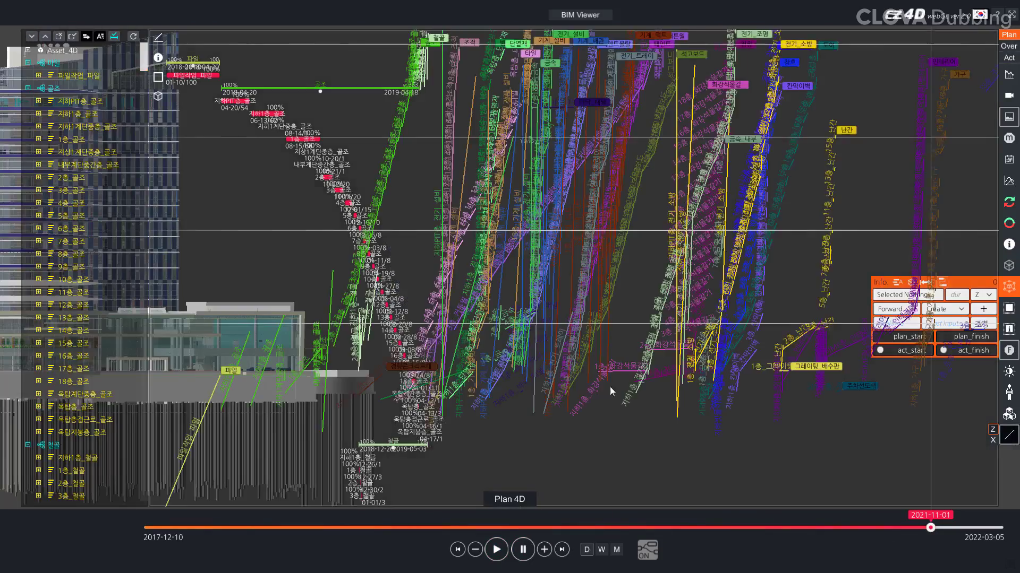
click(155, 40)
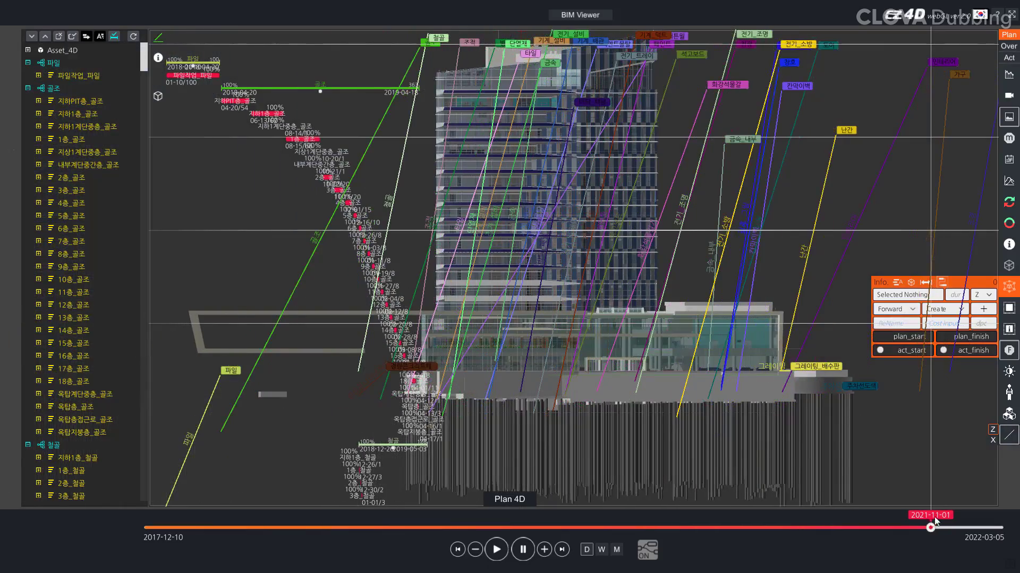
mouse_move(936, 522)
mouse_down()
mouse_move(611, 512)
mouse_move(152, 529)
mouse_move(605, 529)
mouse_move(328, 527)
mouse_up()
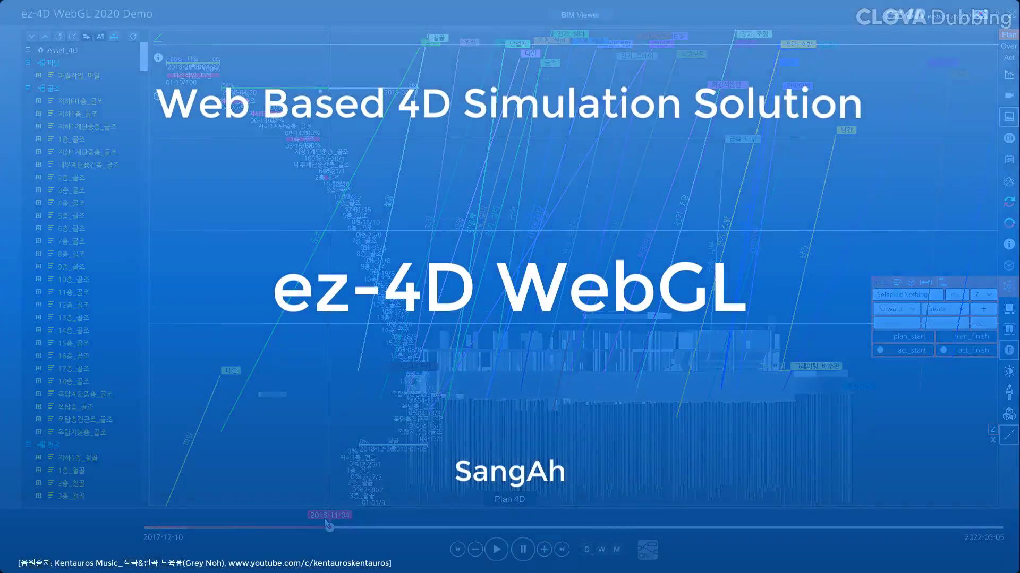